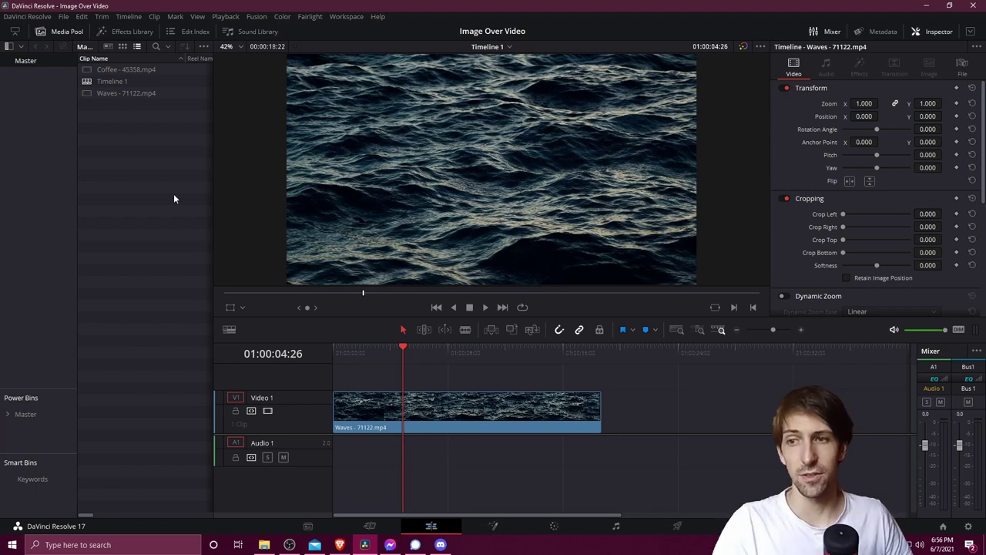
# - Import petra-6294051_1920.jpg from the Desktop through File > Import > Media
pyautogui.click(63, 16)
pyautogui.moveTo(94, 127)
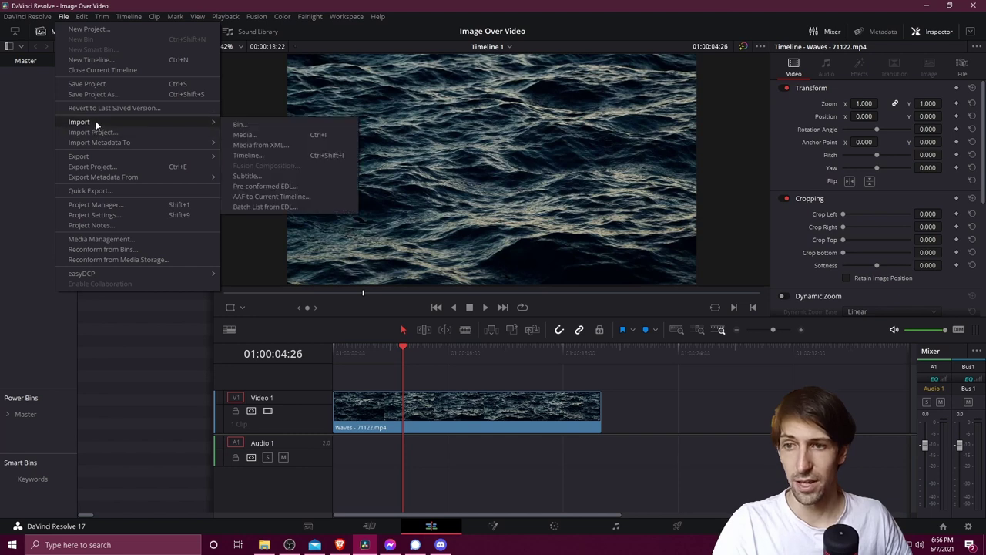
pyautogui.click(282, 137)
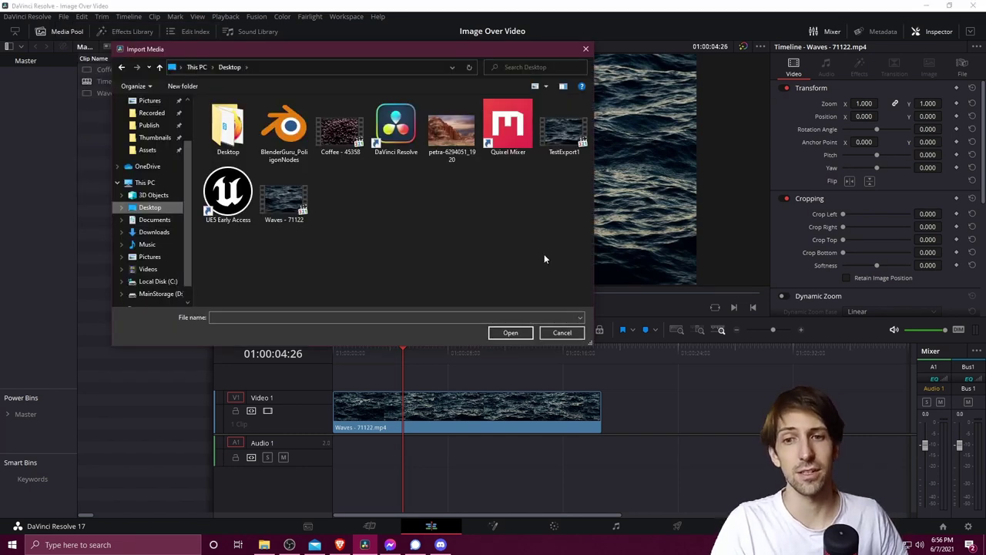
pyautogui.click(444, 135)
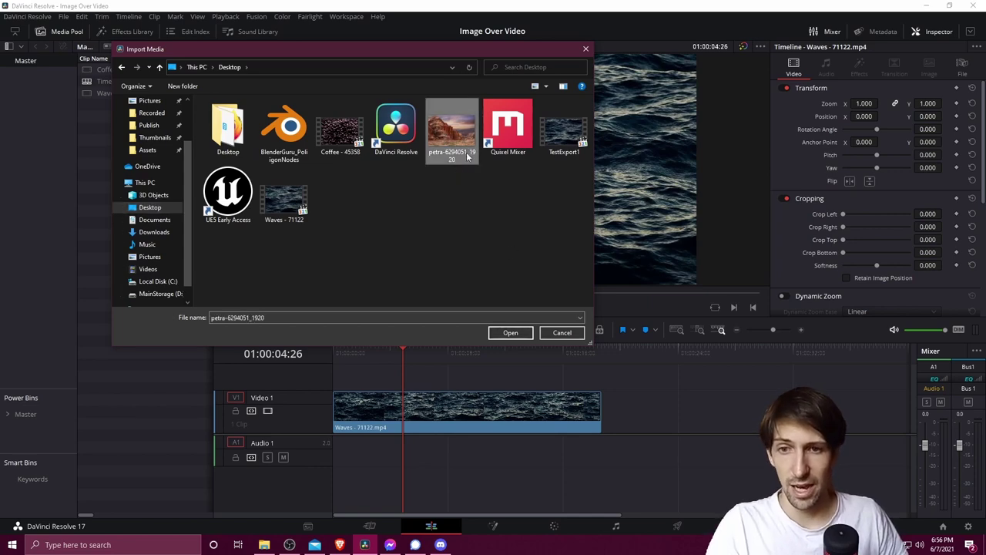
pyautogui.click(519, 332)
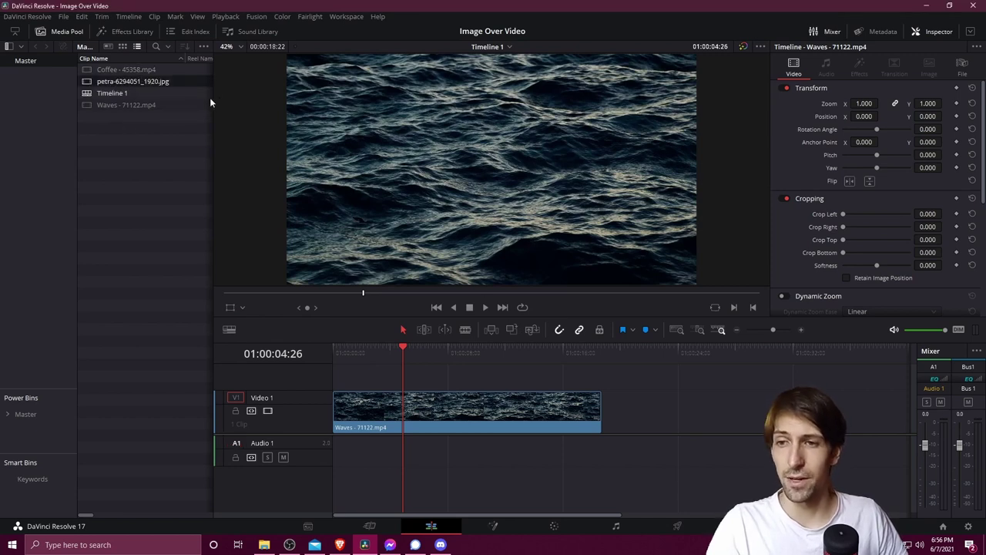
# - Widen the Media Pool and drag the video/audio divider down to enlarge the video track area
pyautogui.moveTo(213, 98); pyautogui.dragTo(225, 97)
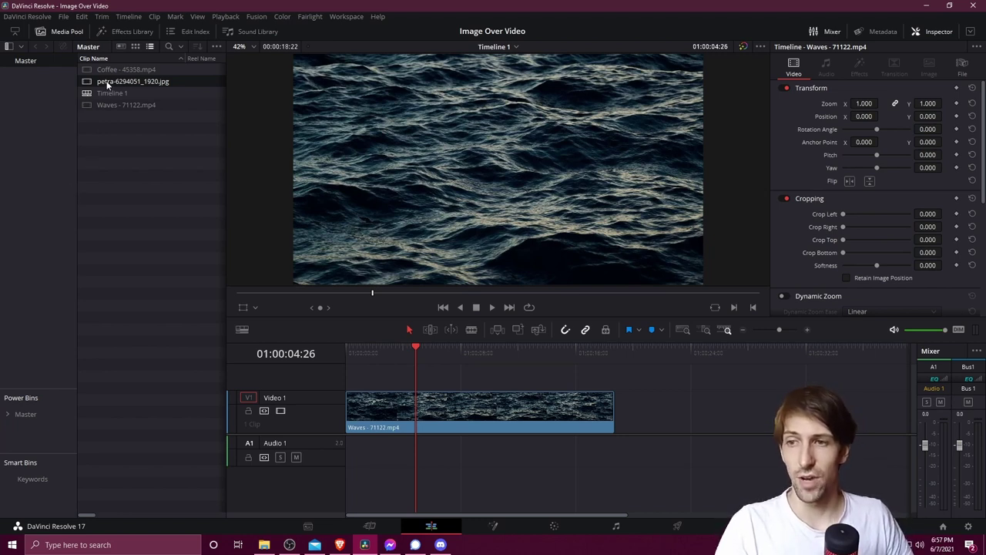
pyautogui.moveTo(107, 83); pyautogui.dragTo(141, 285)
pyautogui.moveTo(325, 433); pyautogui.dragTo(319, 462)
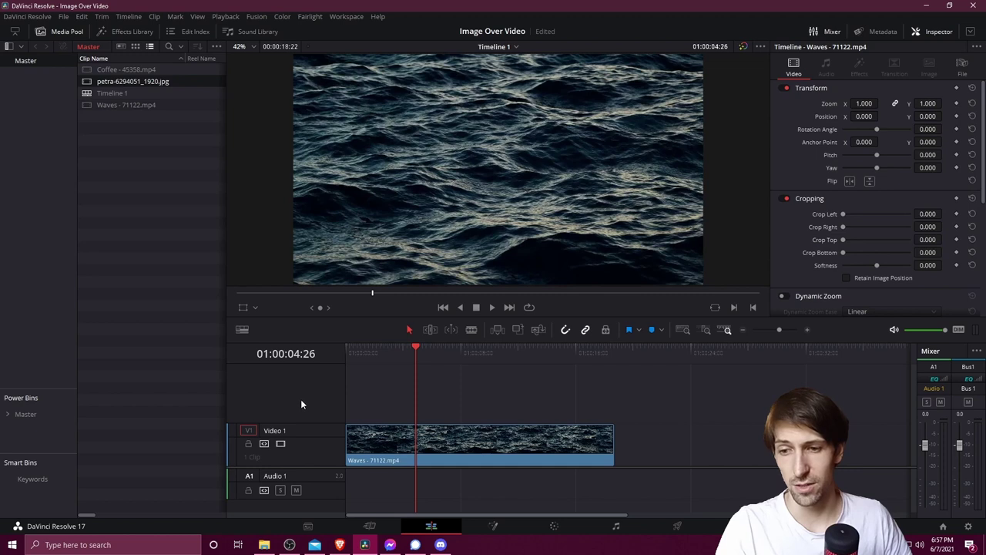
pyautogui.moveTo(315, 464)
pyautogui.mouseDown()
pyautogui.moveTo(315, 452)
pyautogui.moveTo(326, 469)
pyautogui.moveTo(323, 460)
pyautogui.mouseUp()
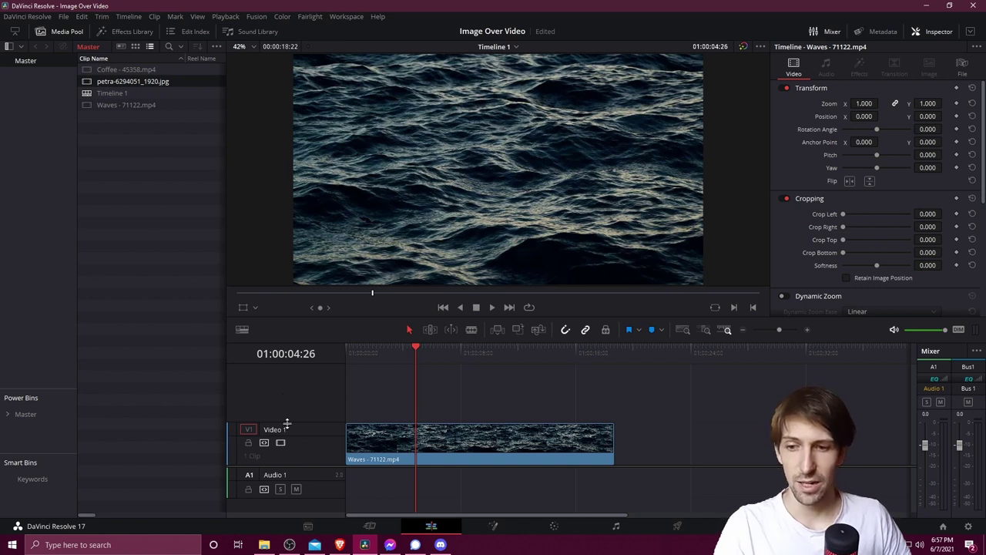
# - Use the track header's Add Track command three times to create Video 2, Video 3 and Video 4
pyautogui.rightClick(280, 400)
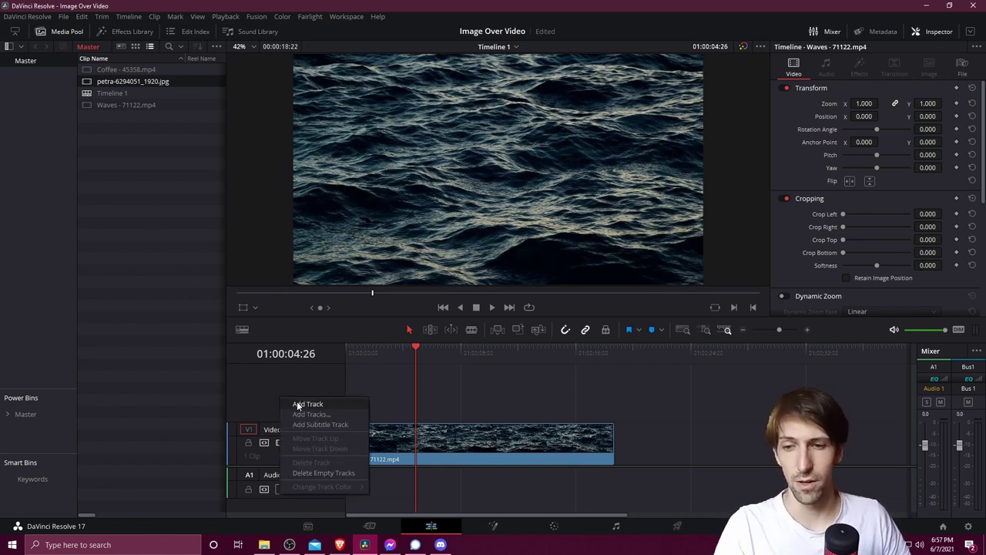
pyautogui.click(299, 405)
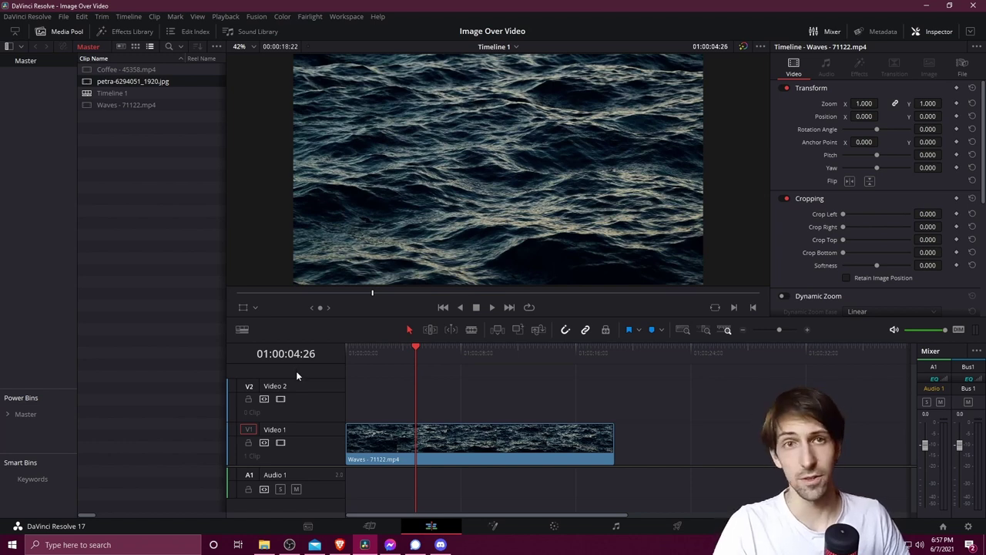
pyautogui.rightClick(307, 376)
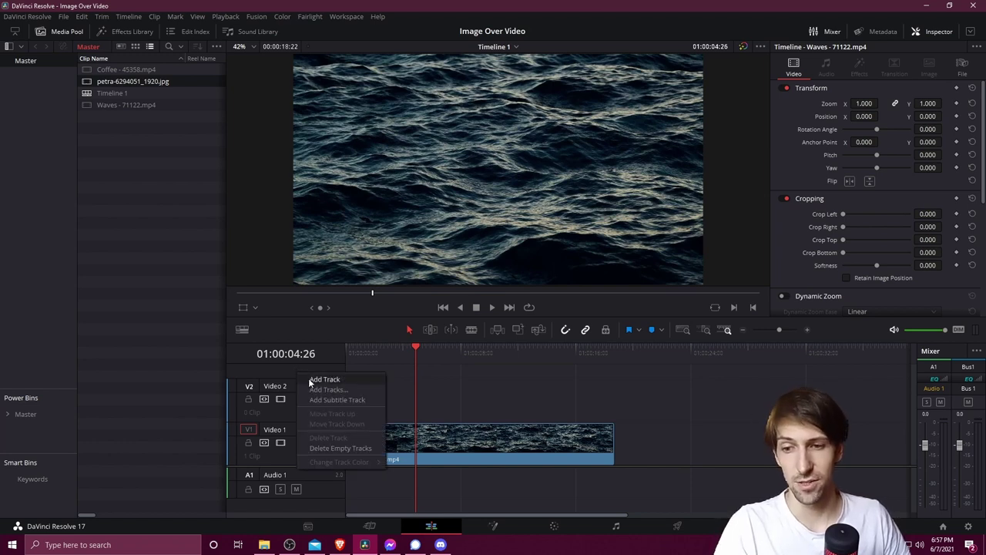
pyautogui.click(325, 379)
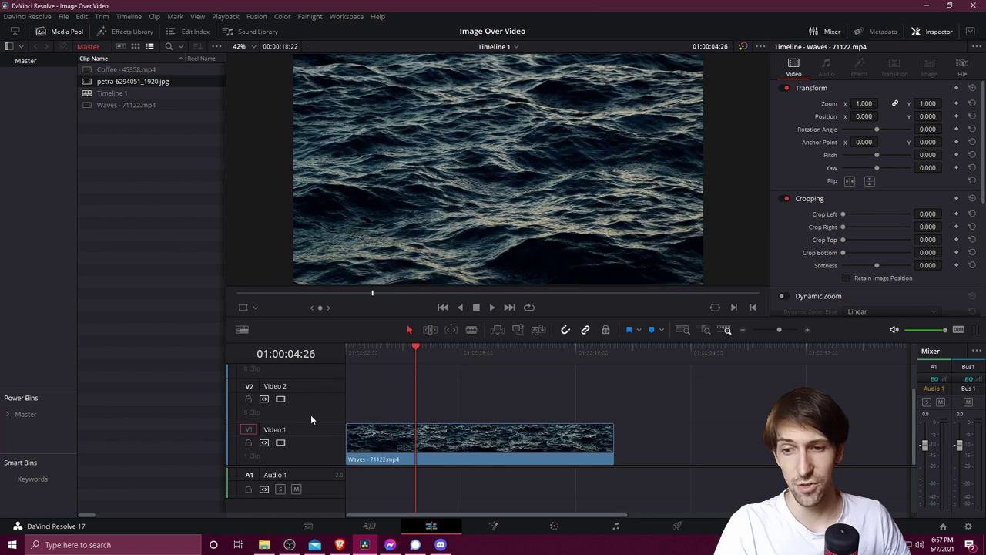
pyautogui.scroll(2, 312, 422)
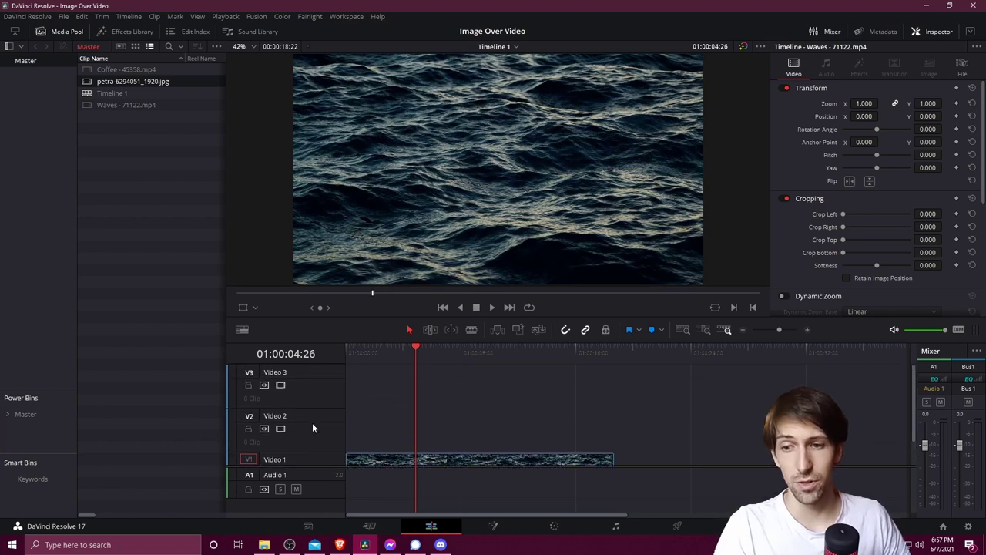
pyautogui.rightClick(294, 372)
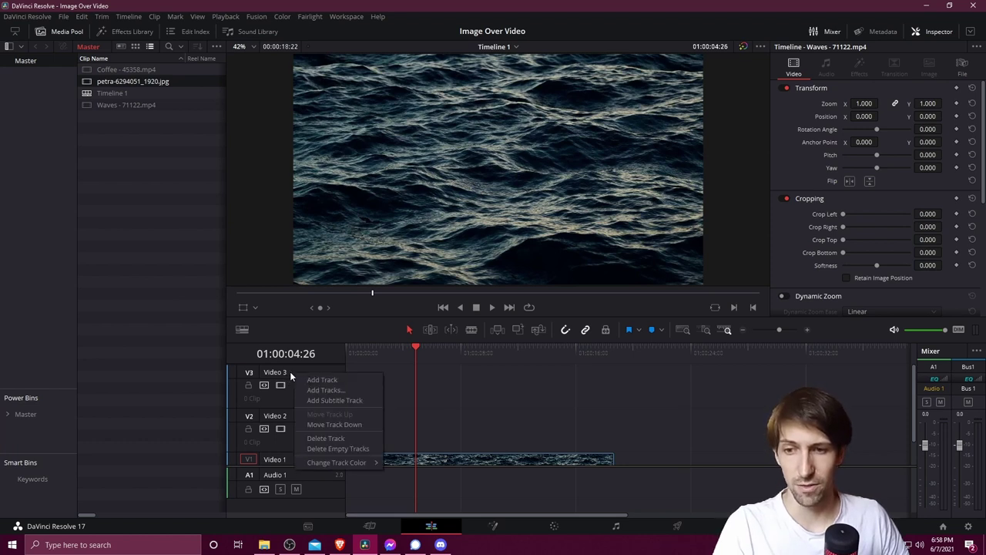
pyautogui.click(319, 379)
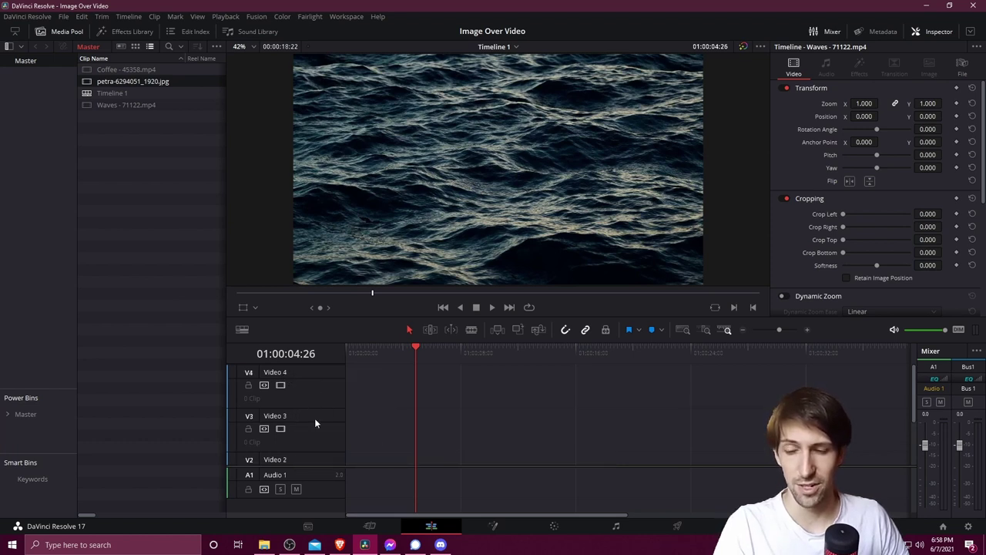
pyautogui.scroll(-2, 312, 392)
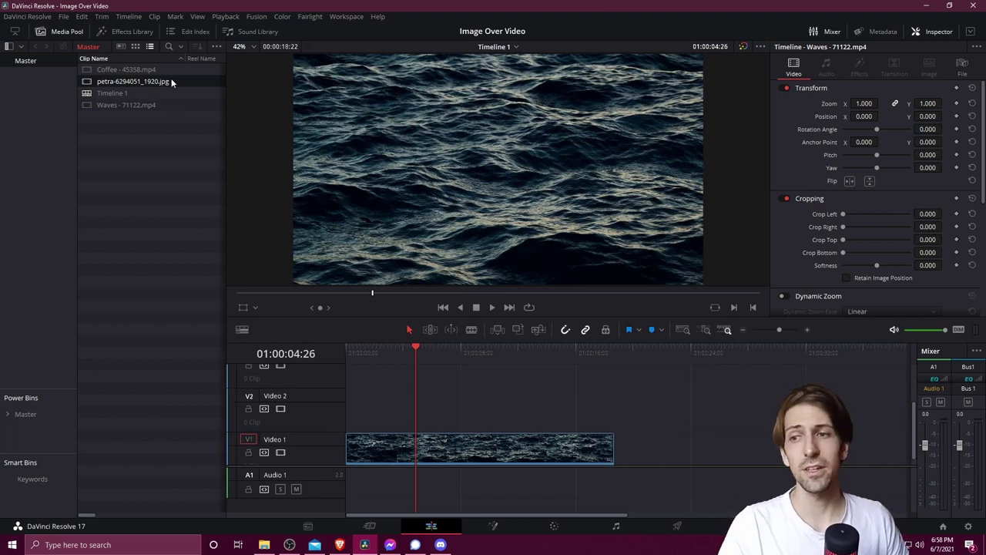
# - Drop petra-6294051_1920.jpg onto Video 2 and extend its end to match the Waves clip
pyautogui.moveTo(172, 83); pyautogui.dragTo(354, 411)
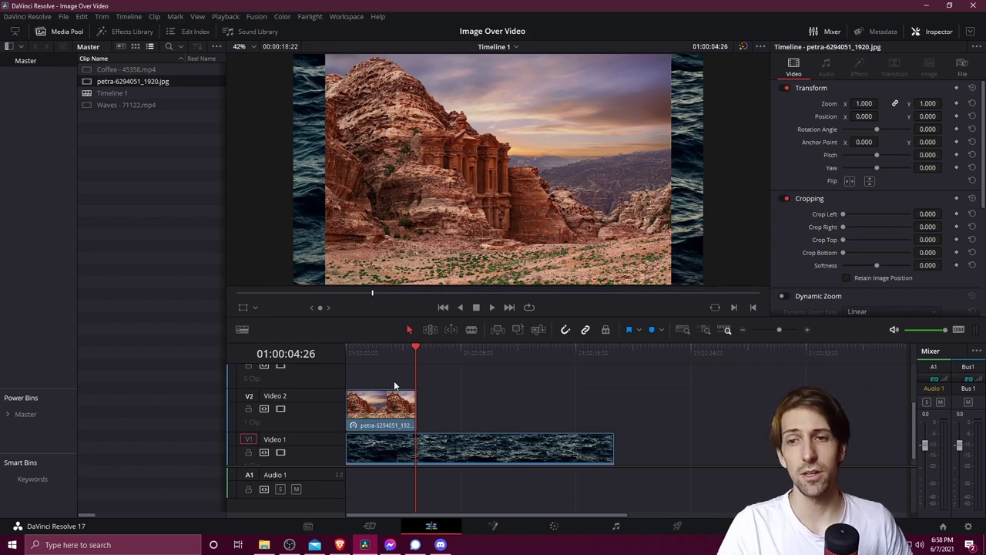
pyautogui.scroll(-1, 393, 381)
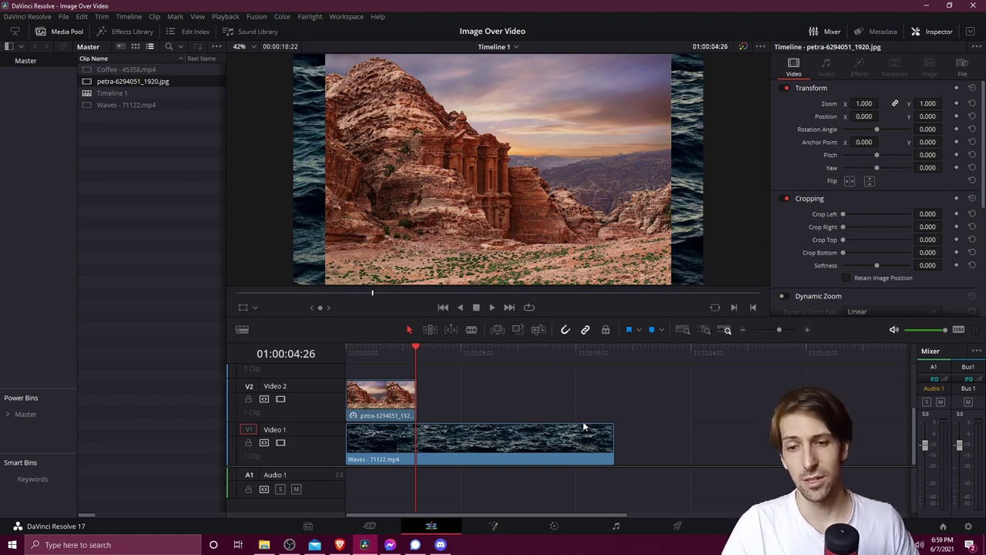
pyautogui.moveTo(411, 392); pyautogui.dragTo(613, 394)
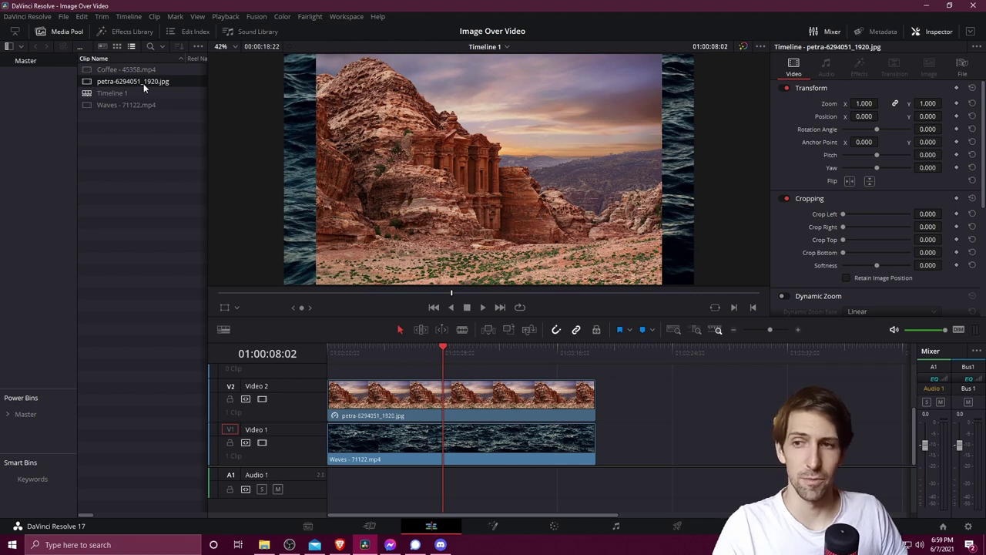
pyautogui.moveTo(207, 95)
pyautogui.mouseDown()
pyautogui.moveTo(352, 79)
pyautogui.moveTo(211, 82)
pyautogui.mouseUp()
pyautogui.click(107, 46)
pyautogui.click(120, 46)
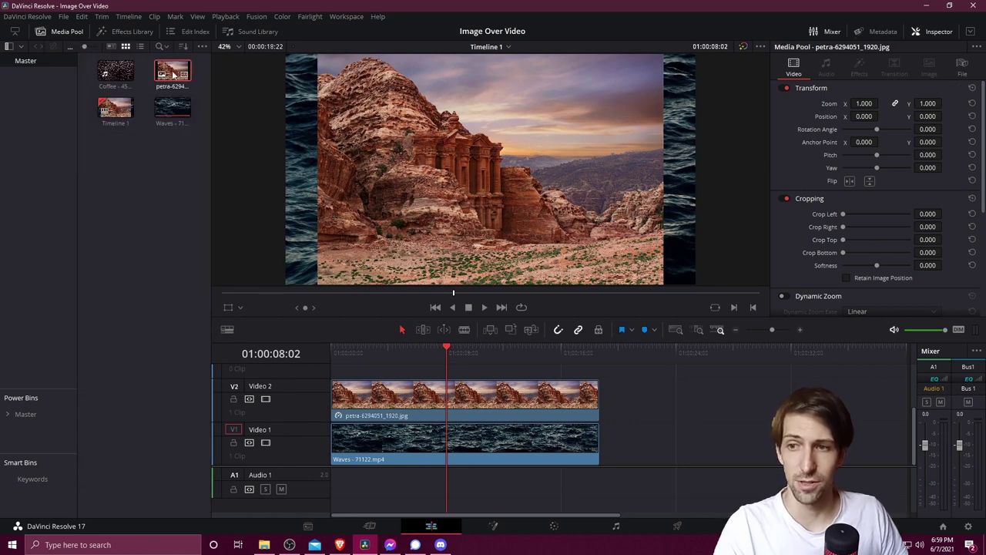
pyautogui.moveTo(212, 109); pyautogui.dragTo(240, 109)
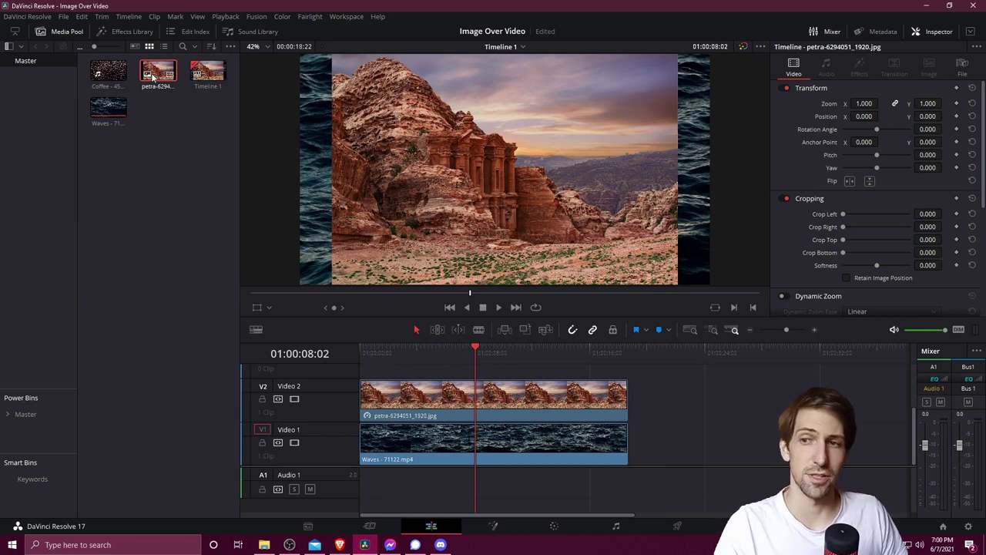
# - Scale the Petra image to zoom 0.540 and position it at X -448, Y -197
pyautogui.click(163, 47)
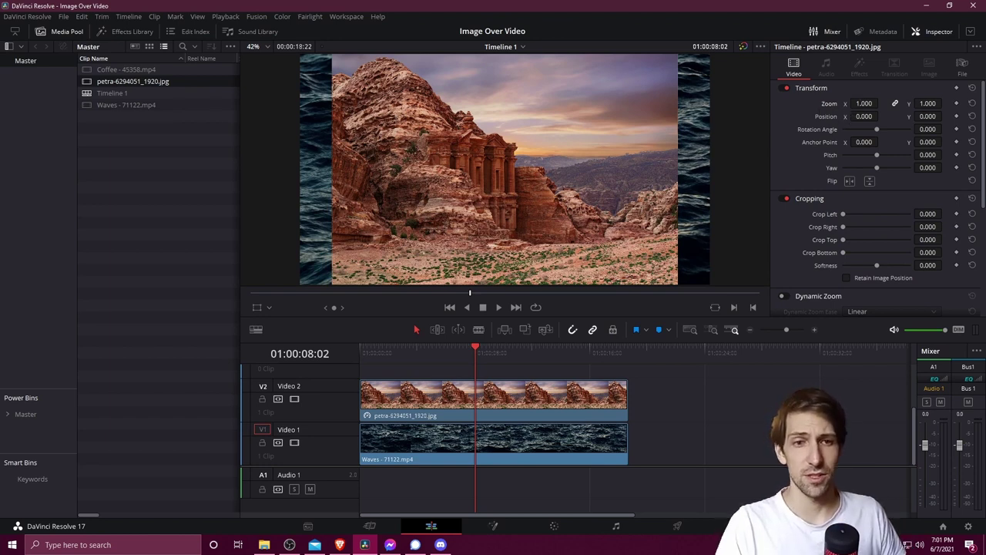
pyautogui.moveTo(882, 102); pyautogui.dragTo(859, 102)
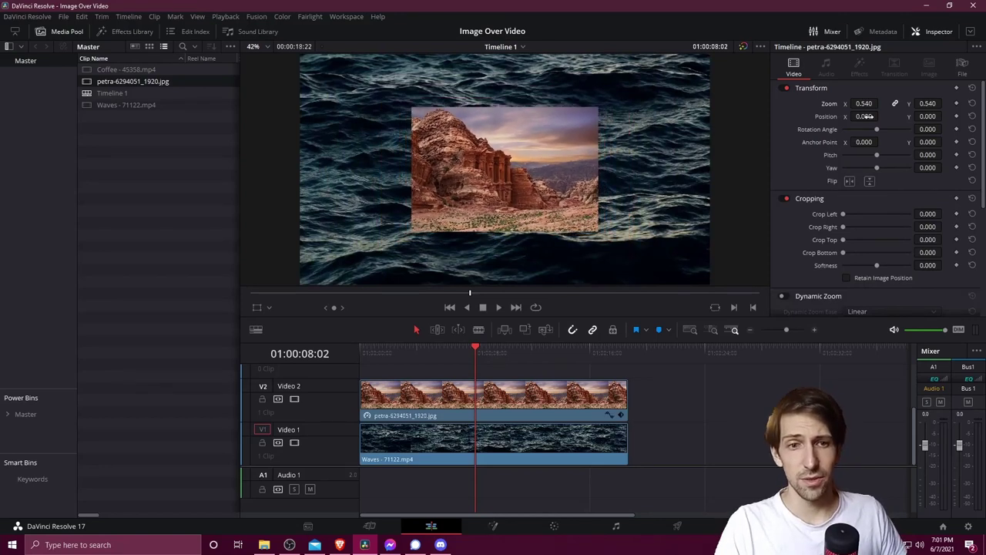
pyautogui.moveTo(865, 116)
pyautogui.mouseDown()
pyautogui.moveTo(817, 116)
pyautogui.moveTo(858, 116)
pyautogui.mouseUp()
pyautogui.moveTo(944, 116); pyautogui.dragTo(848, 117)
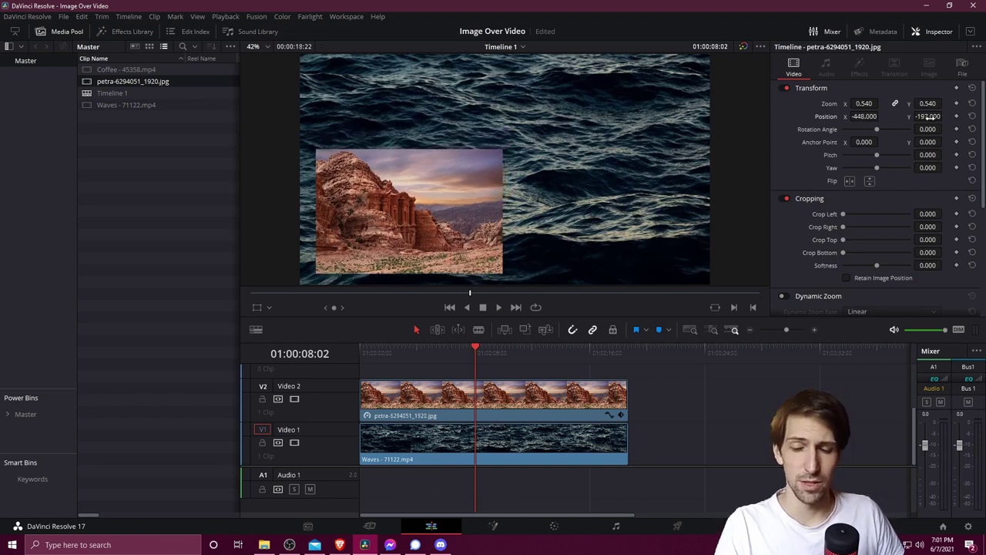
# - Preview the composite, then park the playhead around 01:00:03:12
pyautogui.press('Home')
pyautogui.click(499, 307)
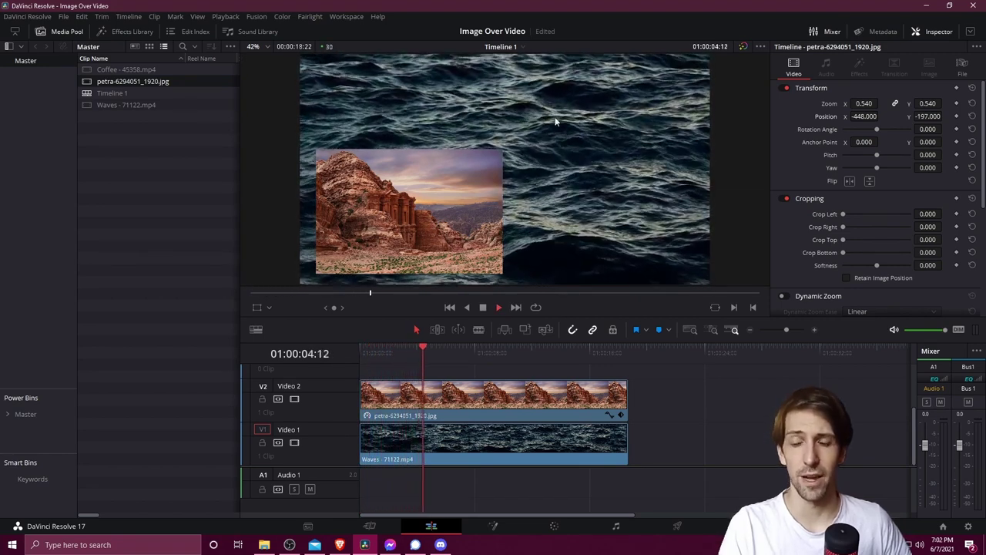
pyautogui.click(483, 308)
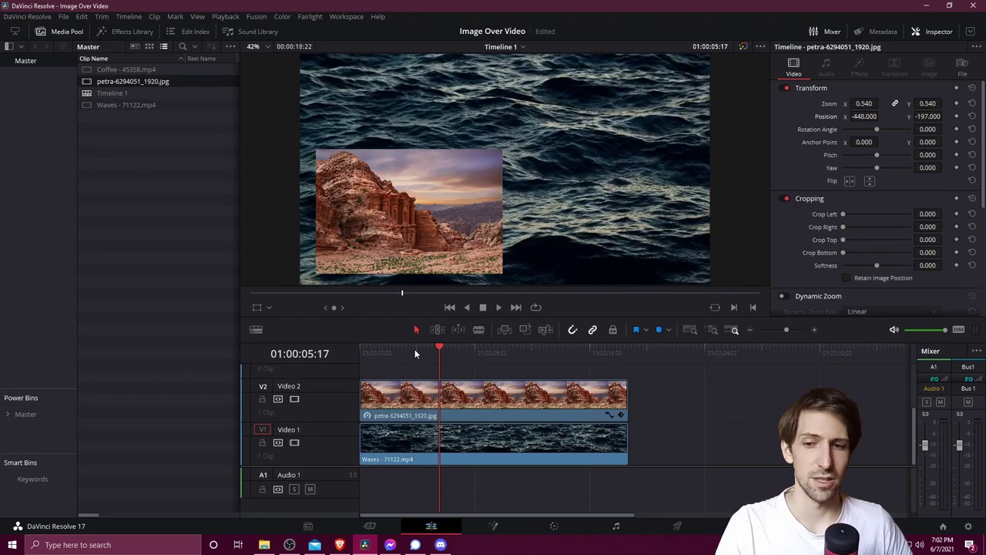
pyautogui.click(356, 349)
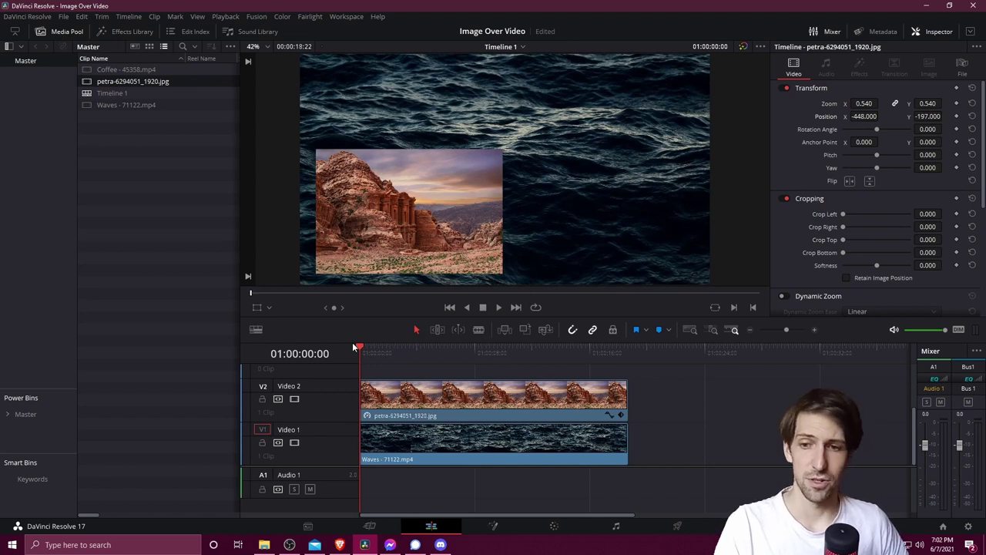
pyautogui.moveTo(356, 346); pyautogui.dragTo(408, 351)
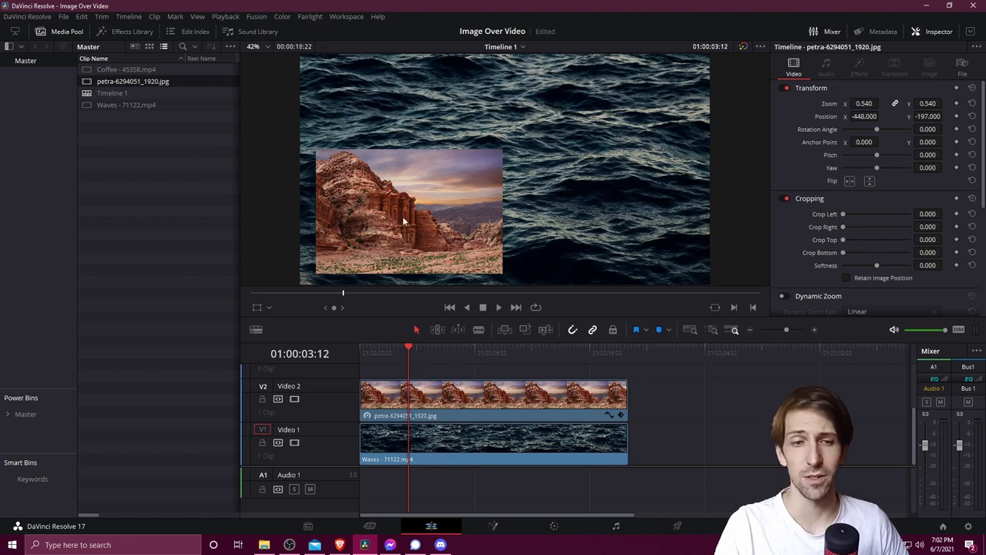
# - Select the Petra clip on V2, save the project, and return the playhead to the start
pyautogui.click(422, 390)
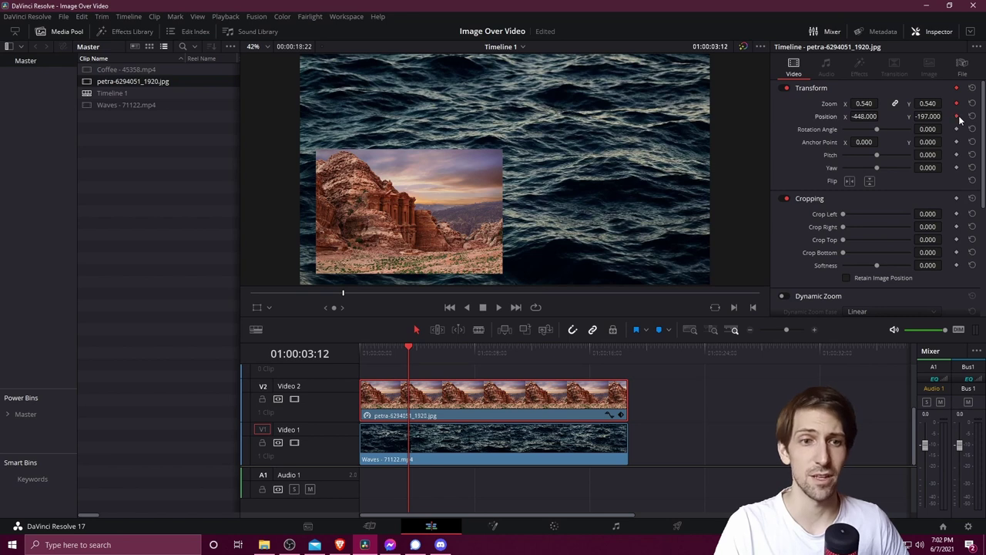
pyautogui.hotkey('ctrl', 's')
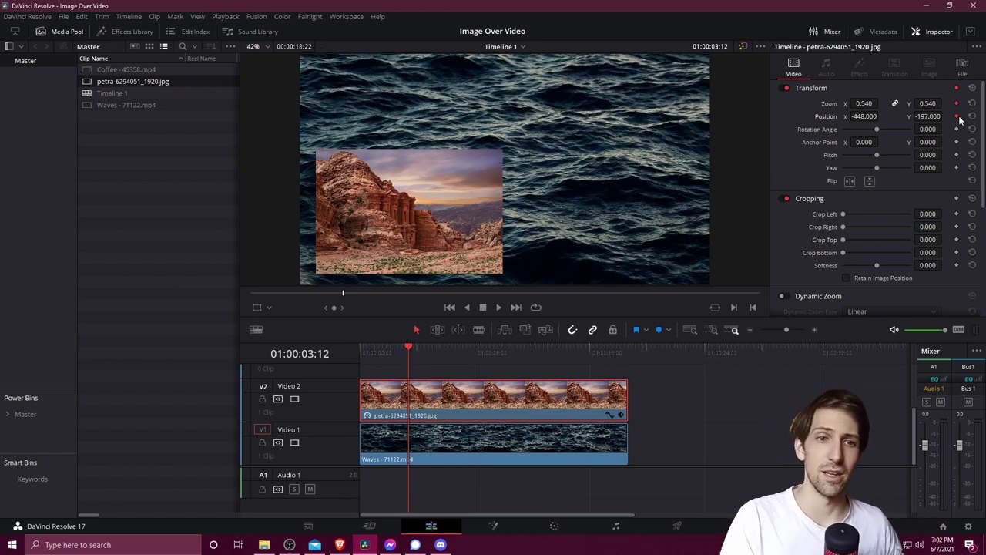
pyautogui.moveTo(409, 347); pyautogui.dragTo(349, 353)
# - Set the Petra image's zoom to 0 at the start and play back the grow-in animation
pyautogui.click(859, 102)
pyautogui.write('0')
pyautogui.press('Return')
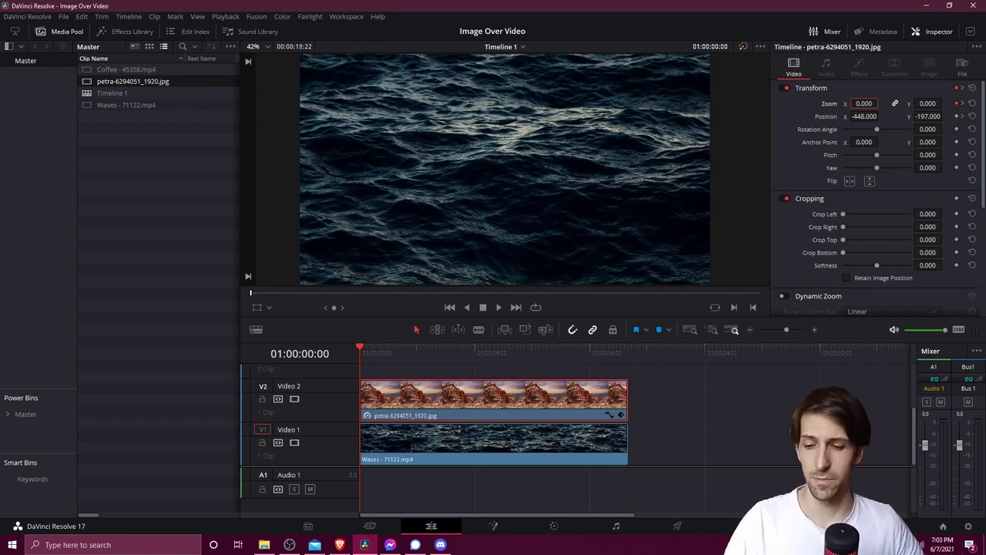
pyautogui.press('space')
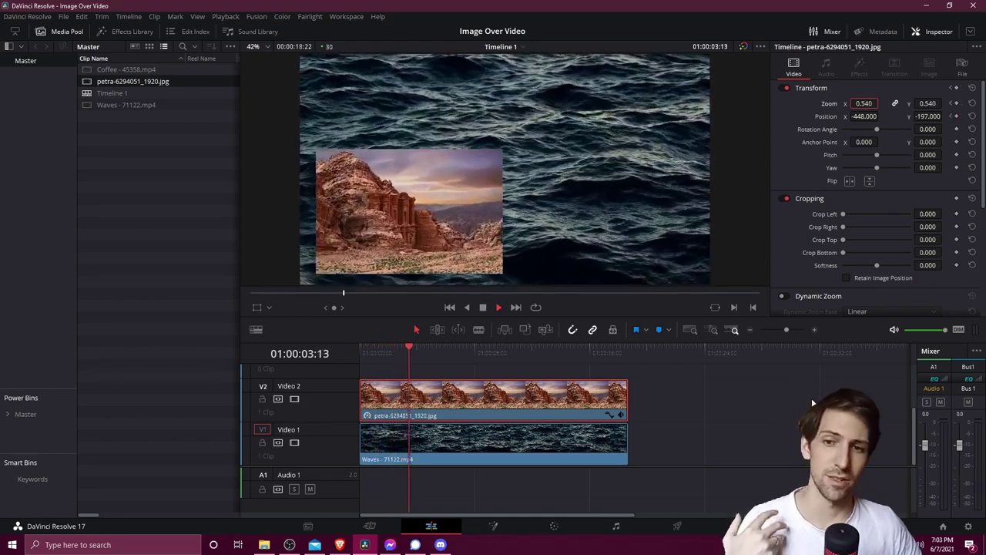
pyautogui.press('space')
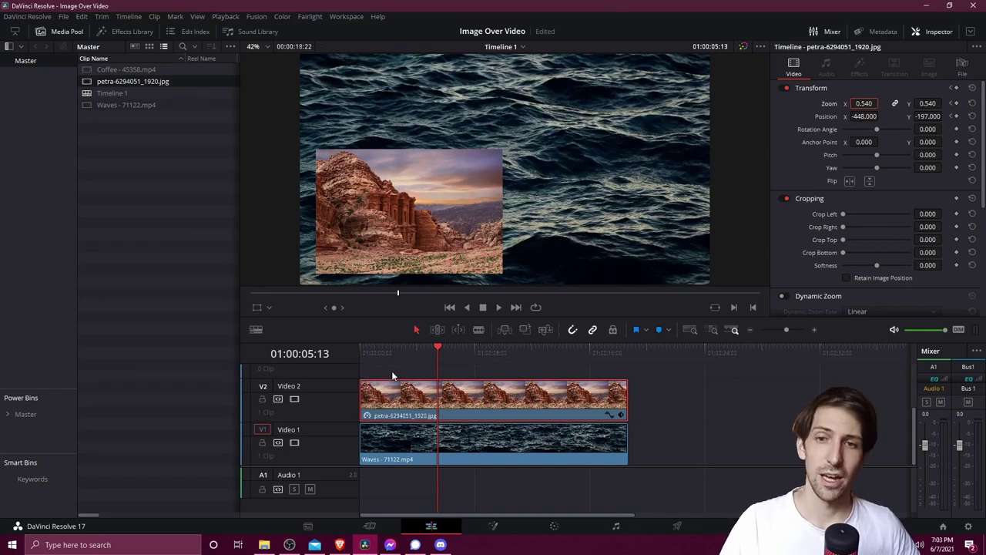
pyautogui.click(400, 352)
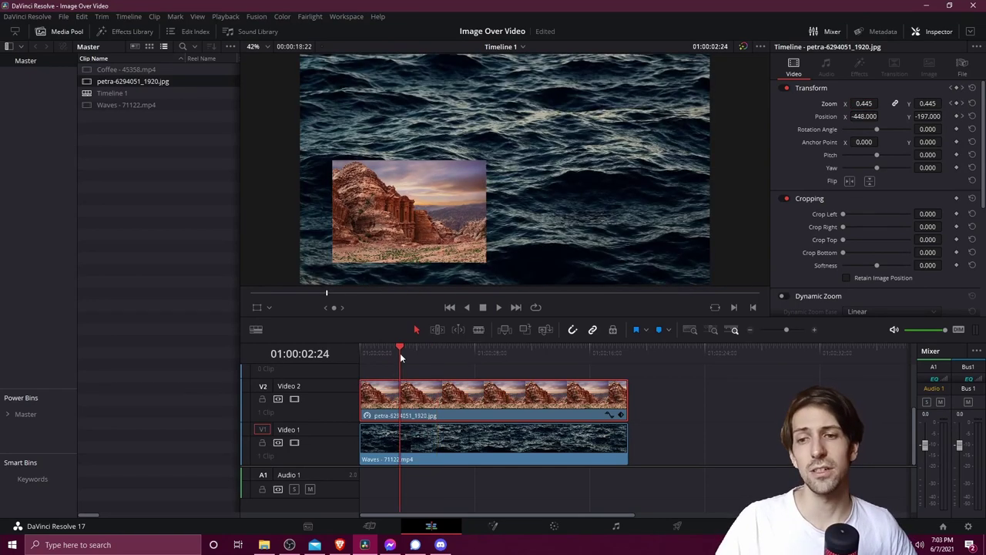
pyautogui.moveTo(400, 353); pyautogui.dragTo(348, 352)
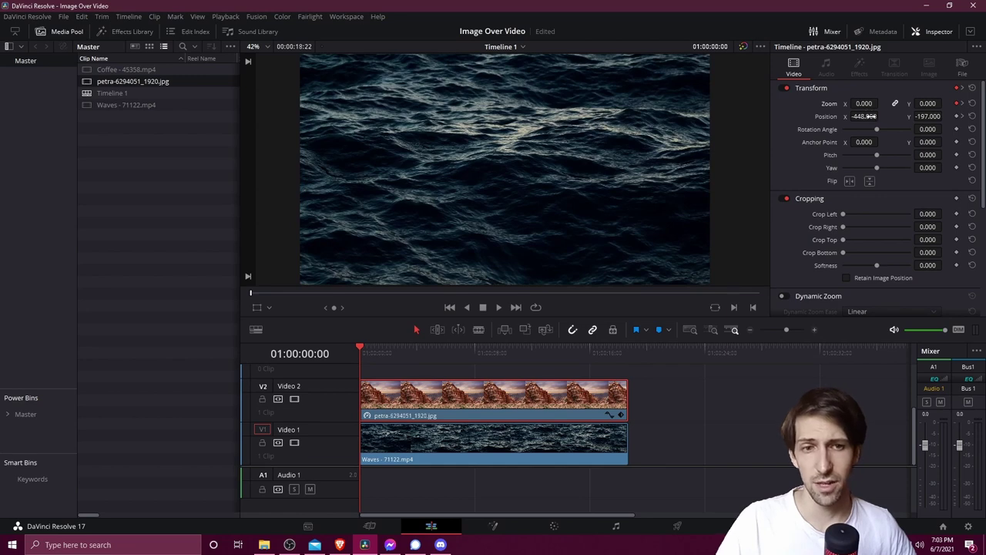
# - Set the Petra image's starting Position X to -900 and replay the slide-in animation
pyautogui.moveTo(360, 353)
pyautogui.mouseDown()
pyautogui.moveTo(374, 353)
pyautogui.moveTo(348, 355)
pyautogui.mouseUp()
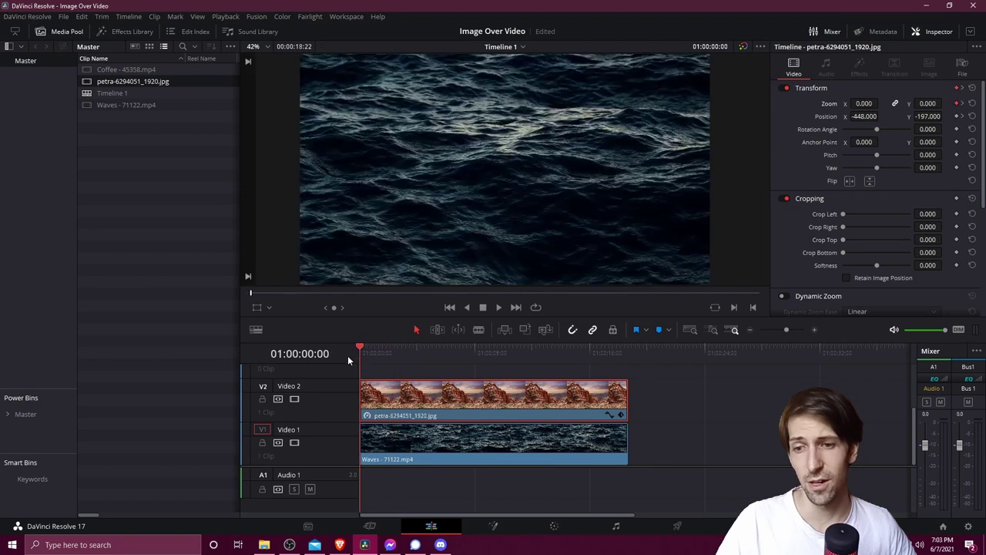
pyautogui.click(863, 115)
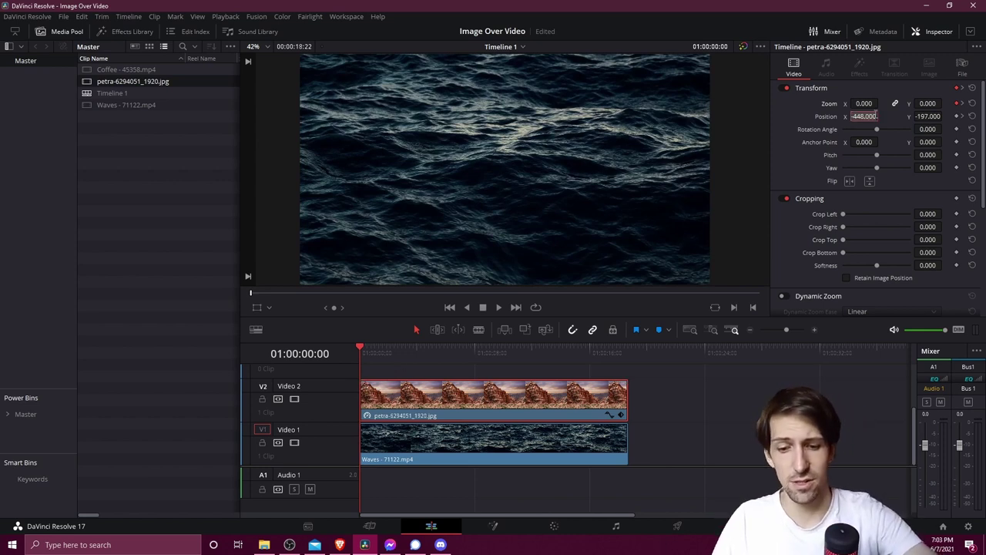
pyautogui.write('-900')
pyautogui.press('Return')
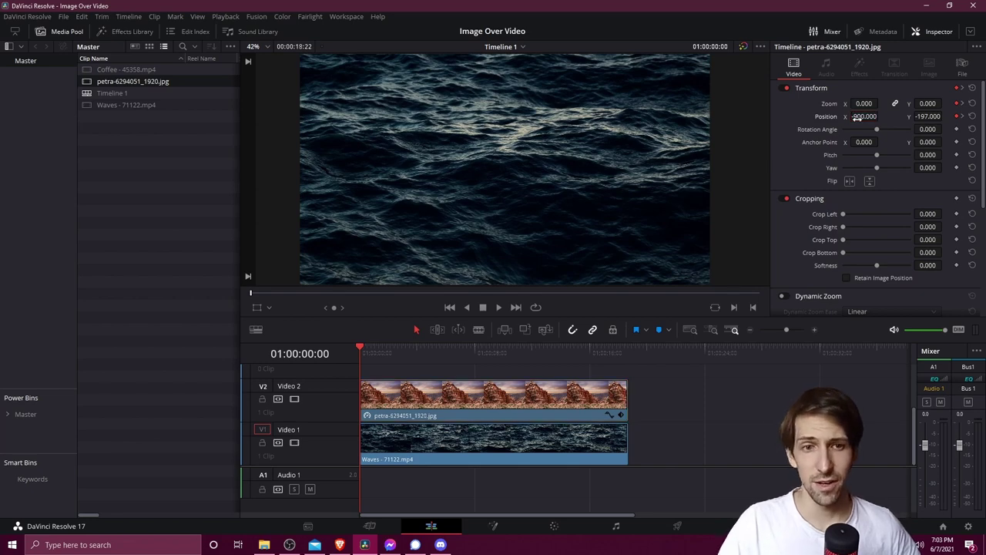
pyautogui.press('space')
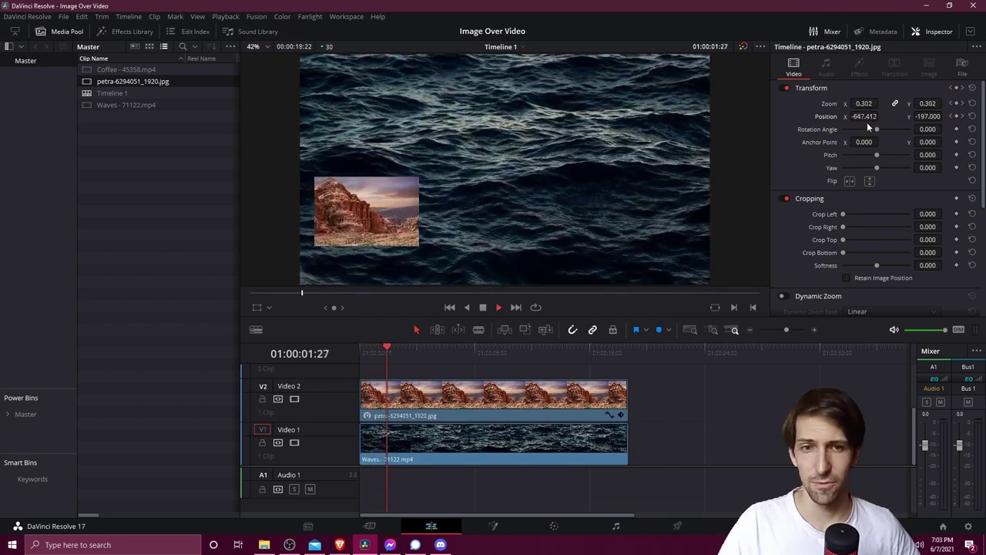
pyautogui.press('space')
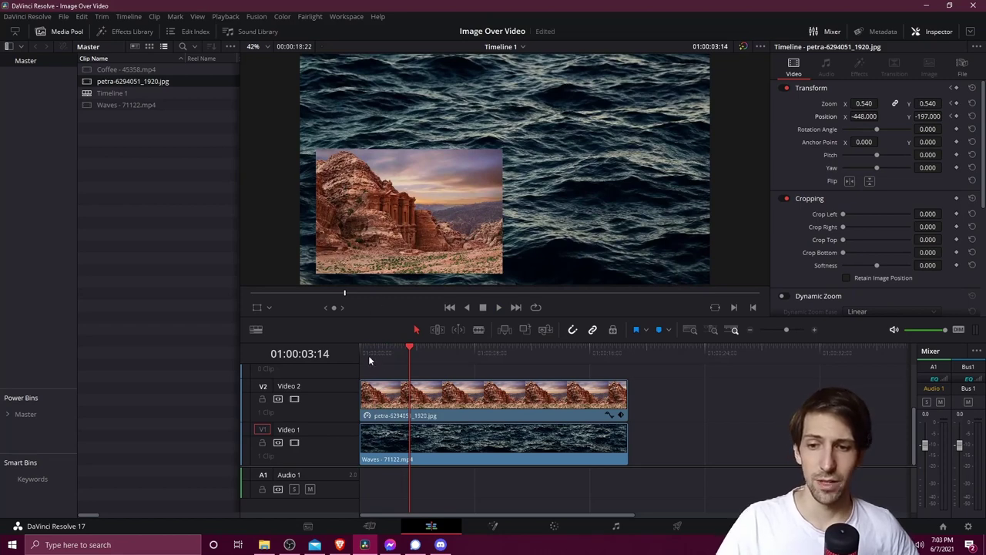
pyautogui.press('Home')
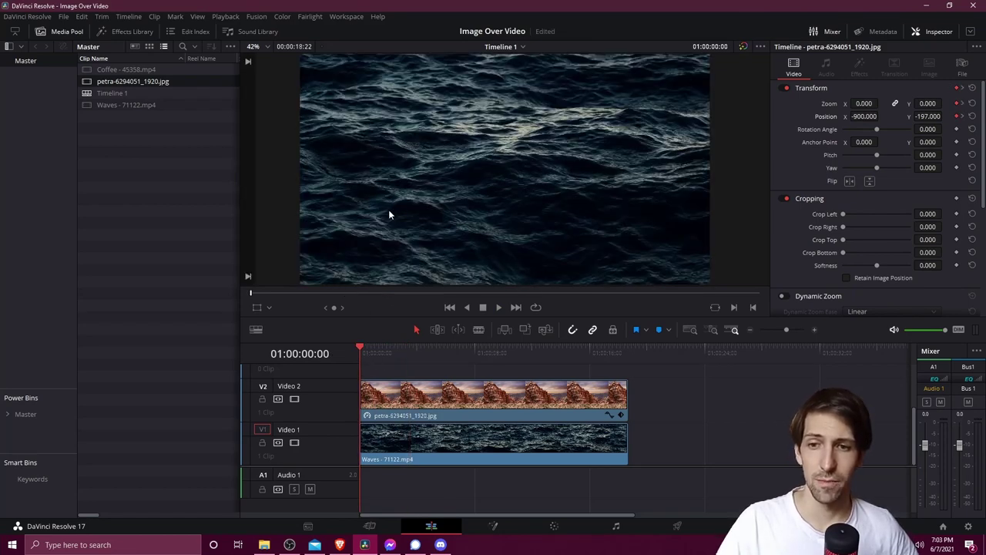
pyautogui.press('space')
pyautogui.press('Home')
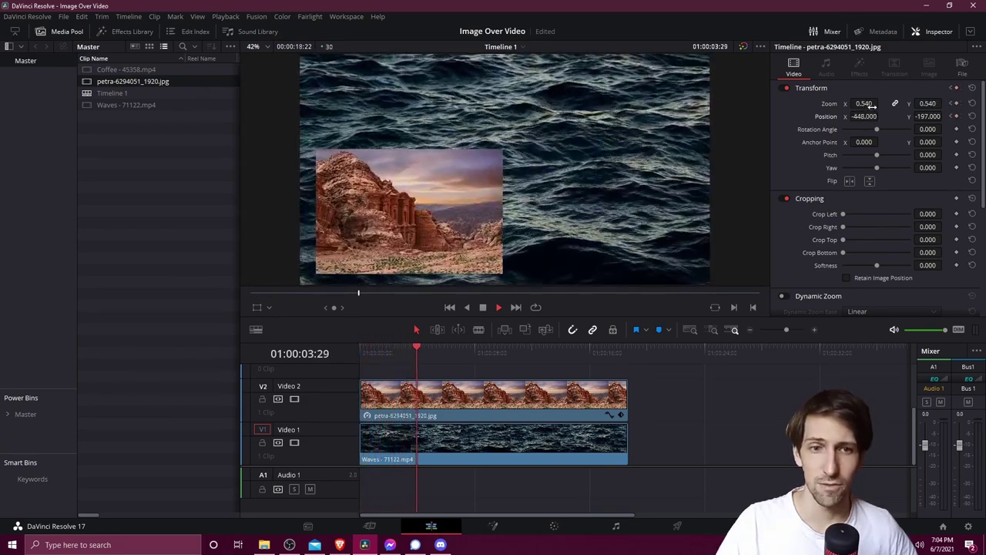
pyautogui.press('space')
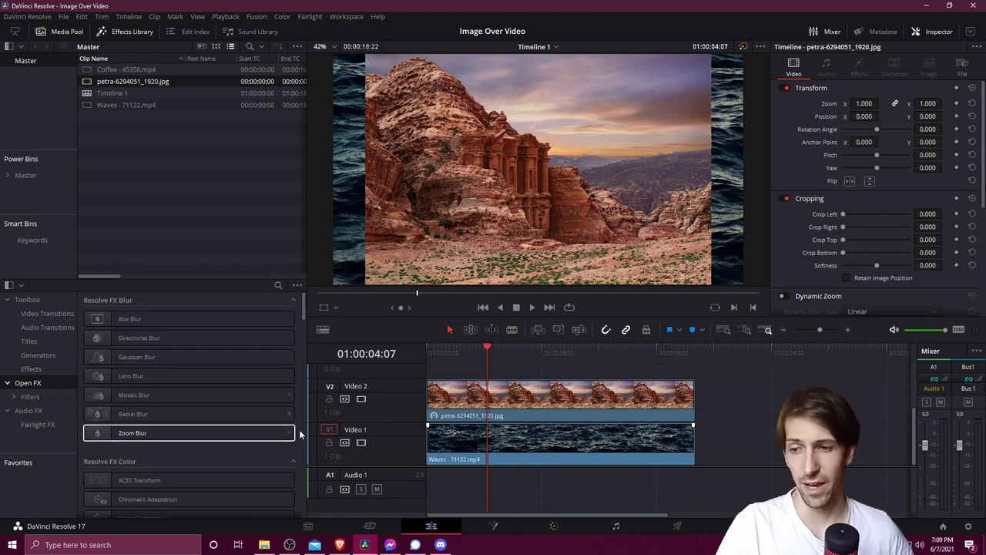
# - Scroll the Effects Library down to Resolve FX Transform's Video Collage
pyautogui.scroll(-10, 211, 411)
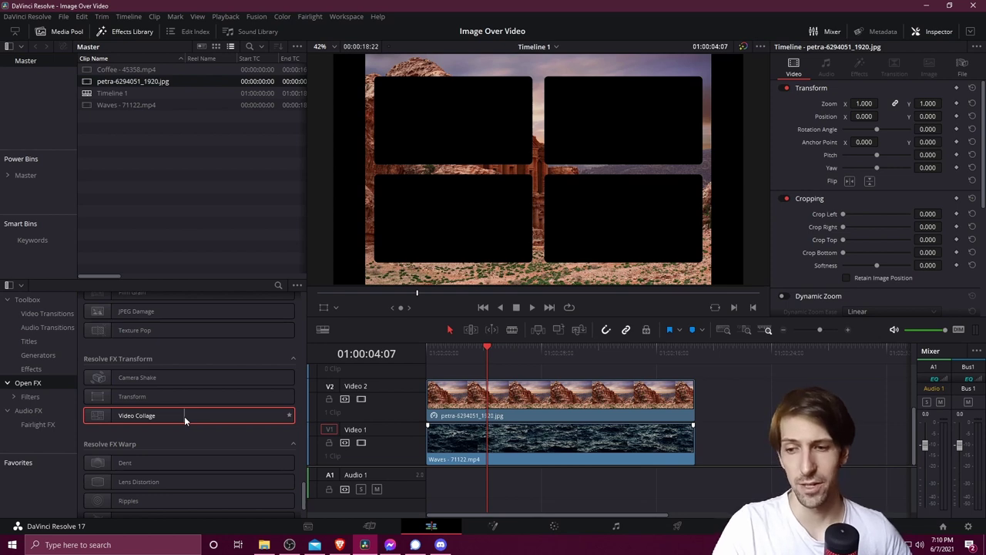
# - Drop Video Collage onto the Petra clip on V2 and set its Workflow to Create Tile
pyautogui.moveTo(132, 417); pyautogui.dragTo(474, 401)
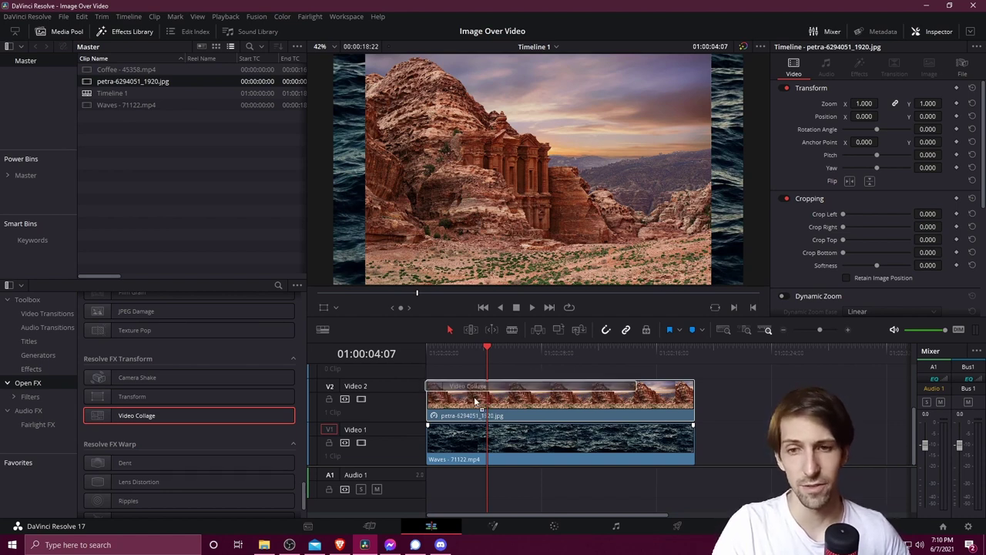
pyautogui.moveTo(476, 400); pyautogui.dragTo(477, 401)
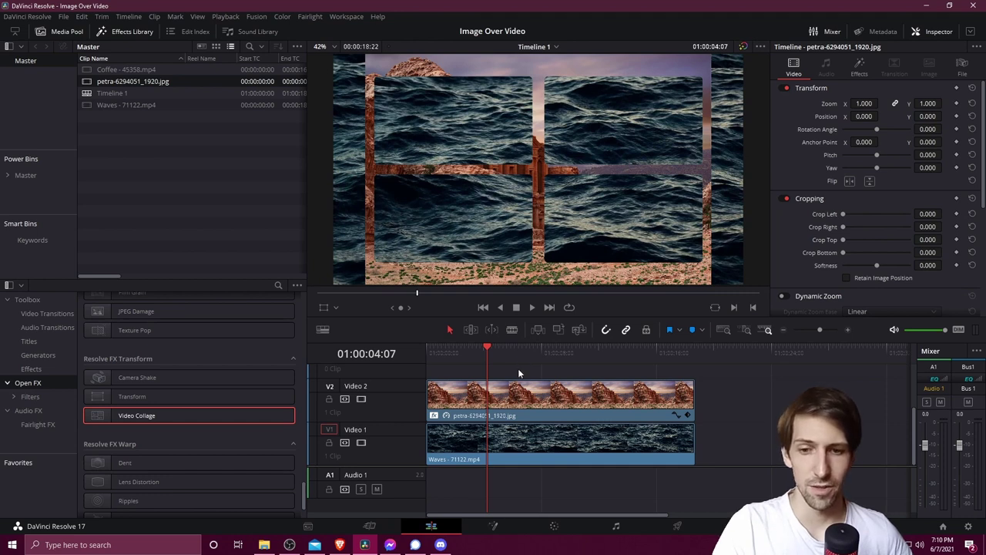
pyautogui.click(518, 392)
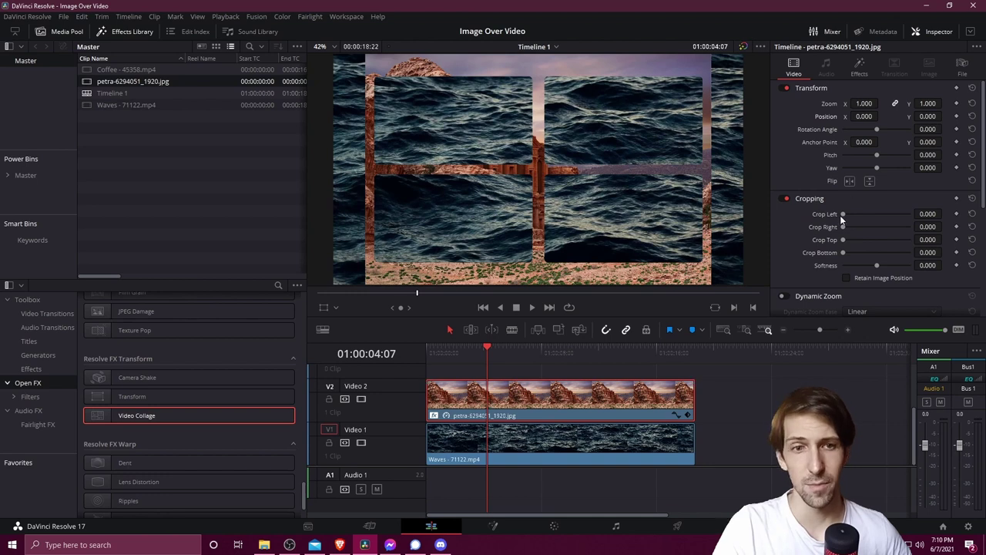
pyautogui.click(864, 73)
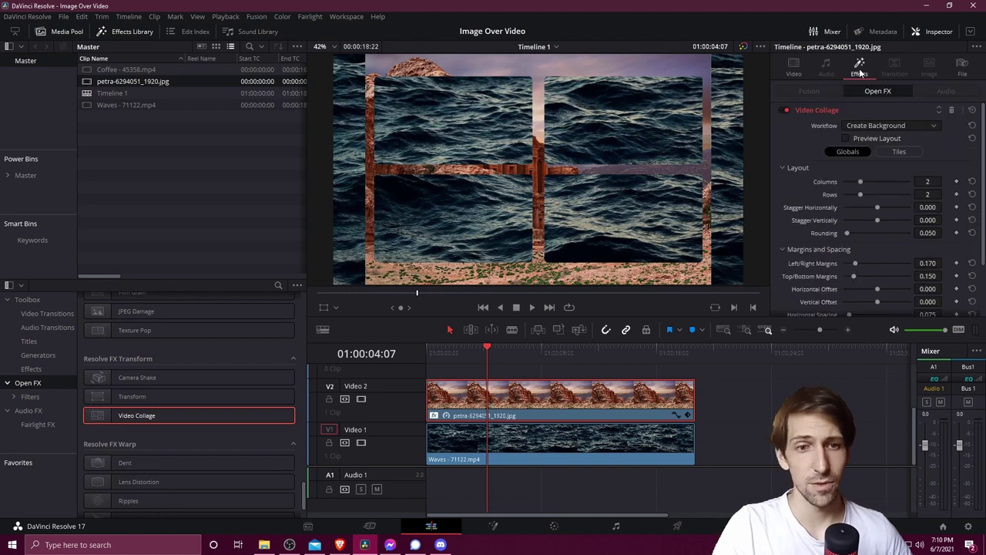
pyautogui.click(870, 126)
pyautogui.click(884, 153)
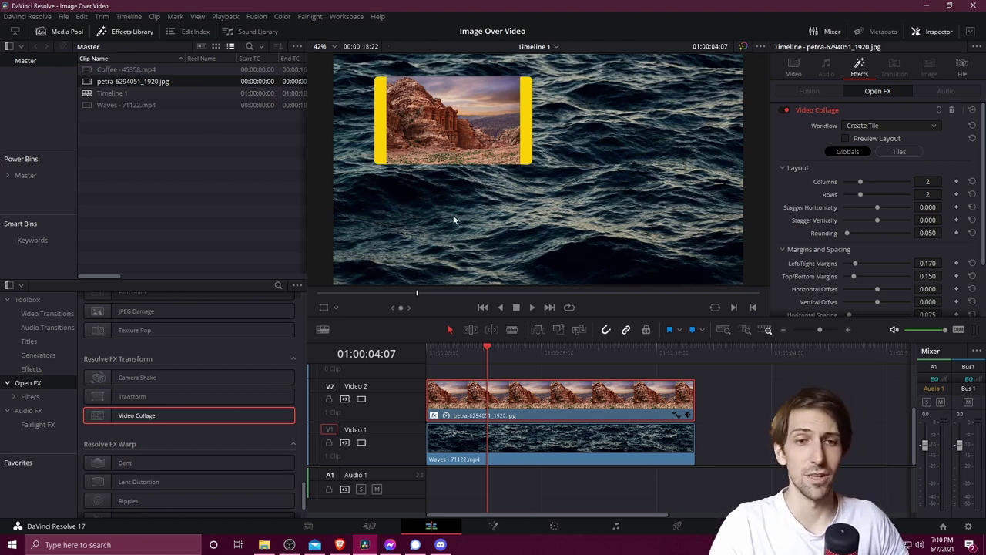
# - Move the Petra tile lower-left (Horizontal Offset -0.035, Vertical Offset -0.454) and save the project
pyautogui.scroll(-1, 853, 246)
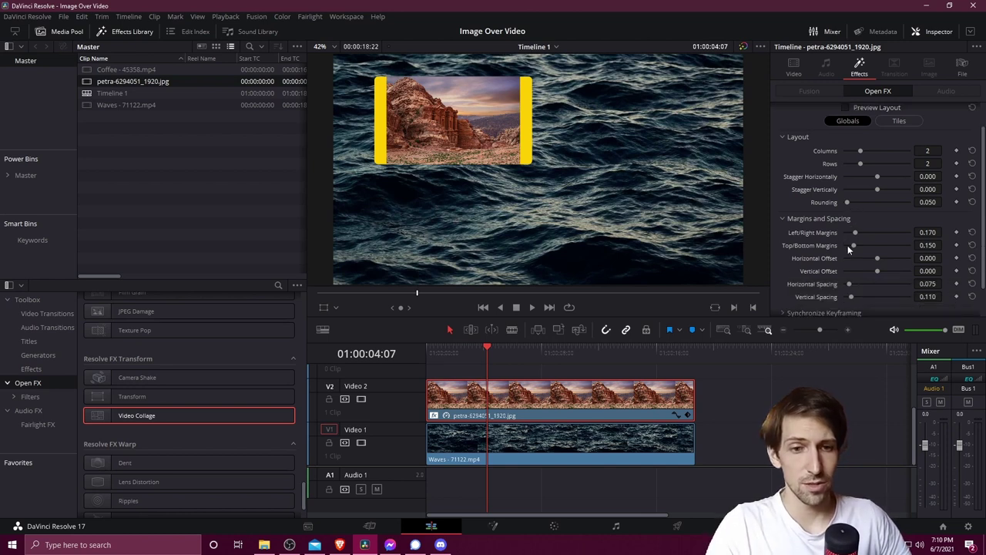
pyautogui.moveTo(874, 268); pyautogui.dragTo(848, 271)
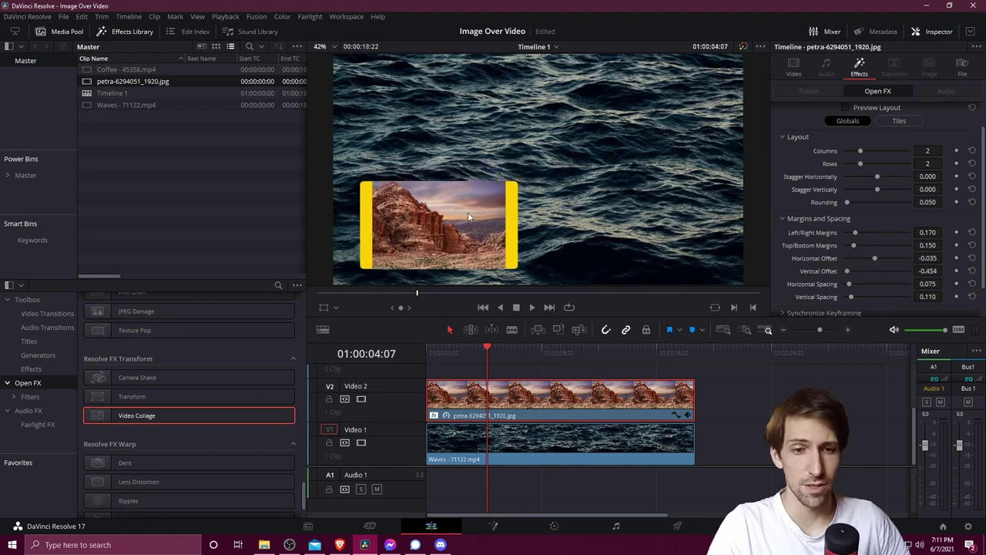
pyautogui.hotkey('ctrl', 's')
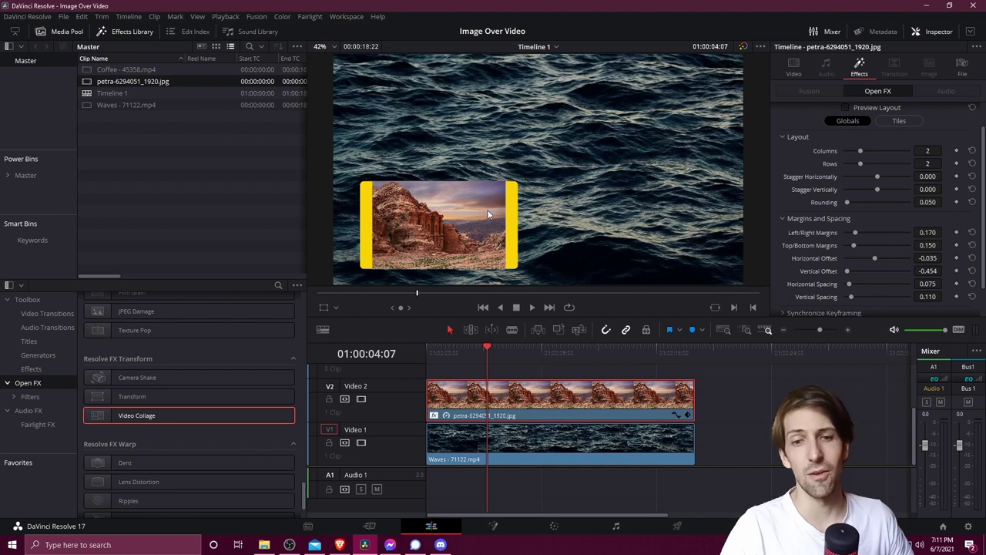
# - Set Tile Opacity under Tiles > Tile Styling to 0.000 so the yellow frame disappears
pyautogui.click(894, 121)
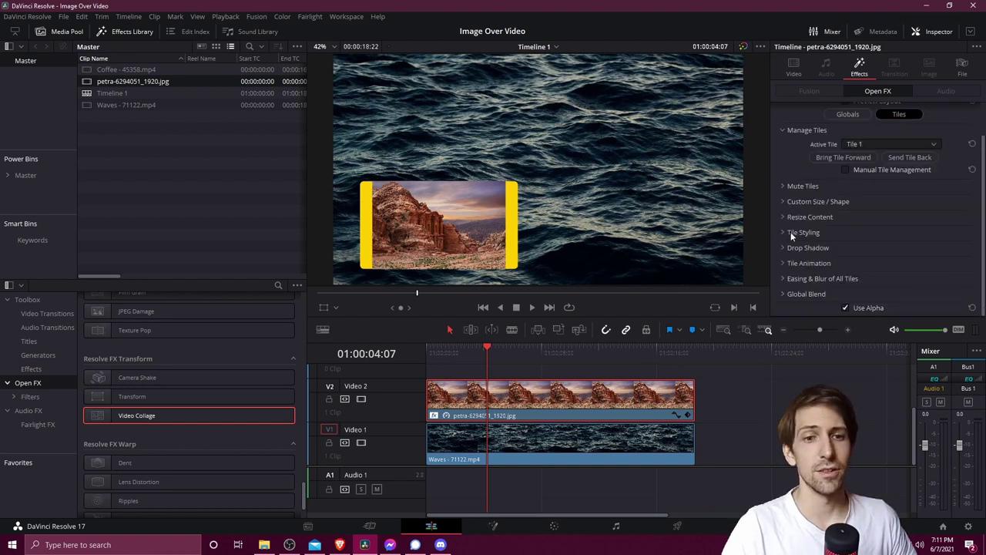
pyautogui.click(795, 233)
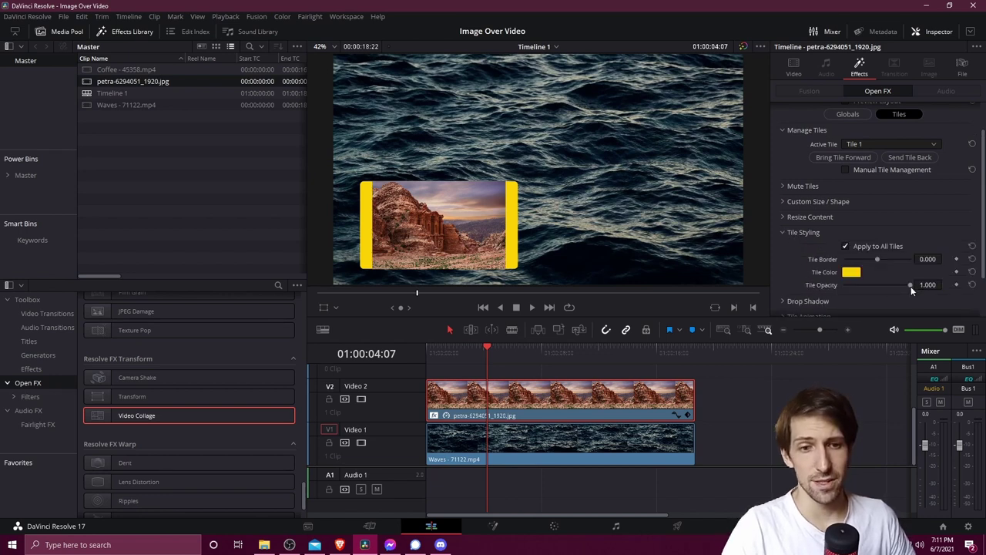
pyautogui.moveTo(906, 286); pyautogui.dragTo(818, 282)
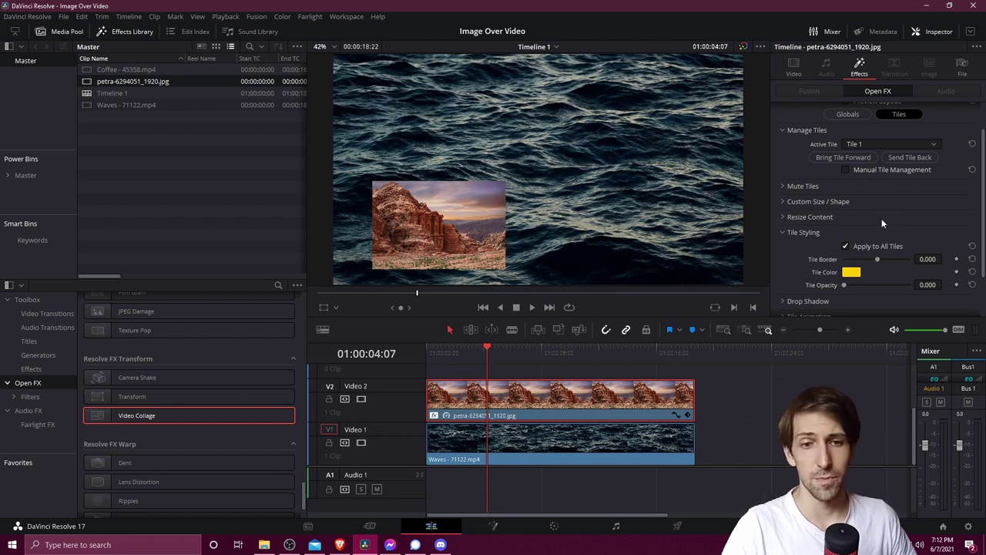
pyautogui.scroll(2, 862, 205)
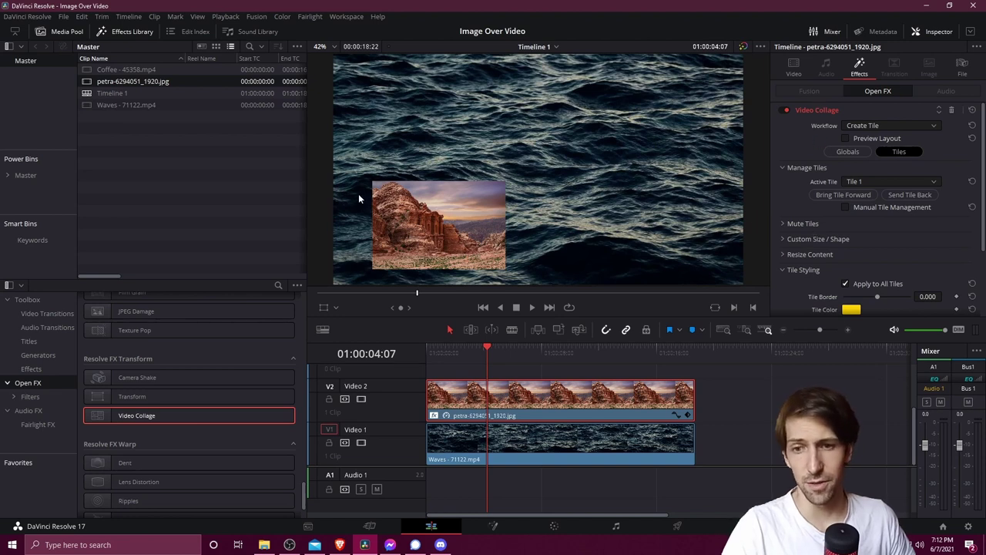
# - Collapse the custom size settings and nudge the Petra tile left to Horizontal Offset -0.073
pyautogui.click(818, 238)
pyautogui.scroll(-1, 820, 237)
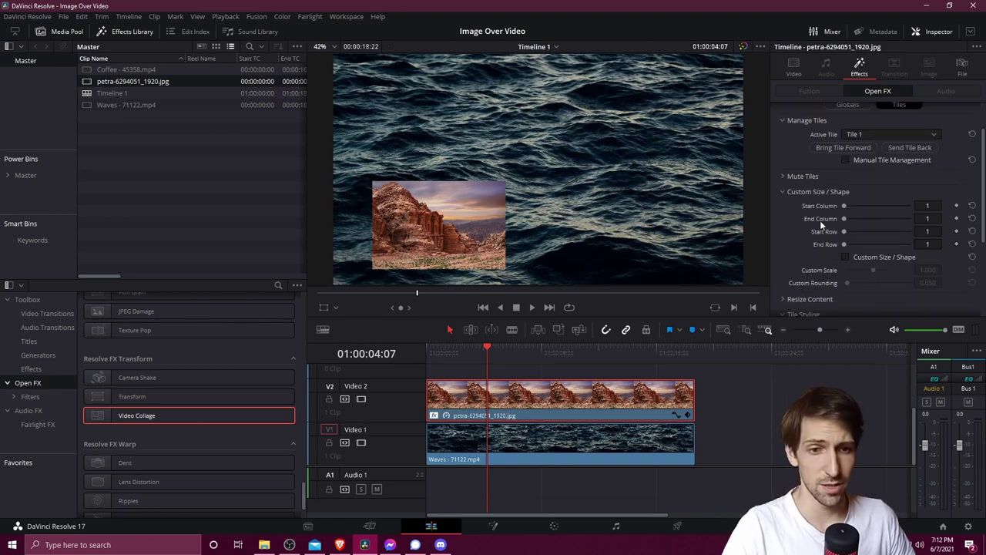
pyautogui.click(821, 210)
pyautogui.click(862, 125)
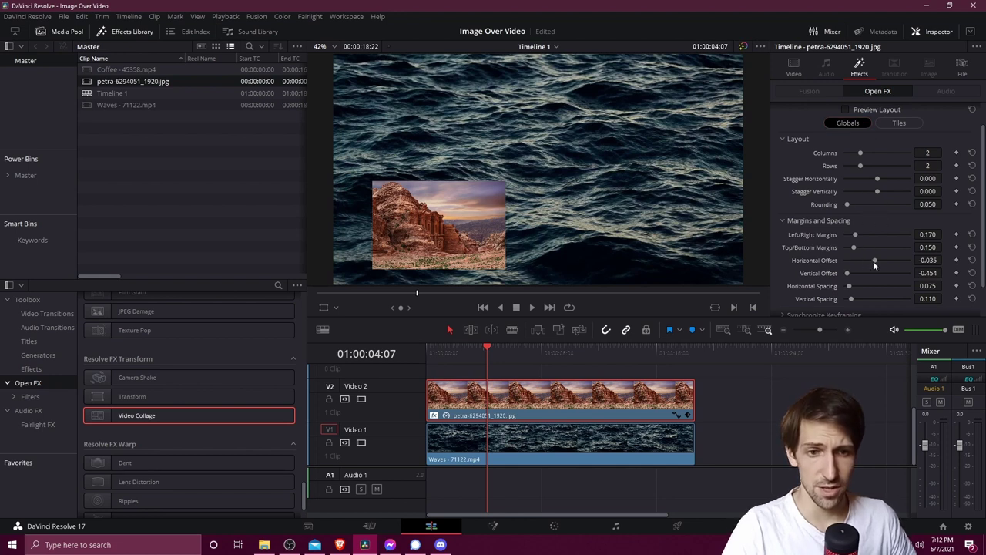
pyautogui.moveTo(874, 262); pyautogui.dragTo(872, 261)
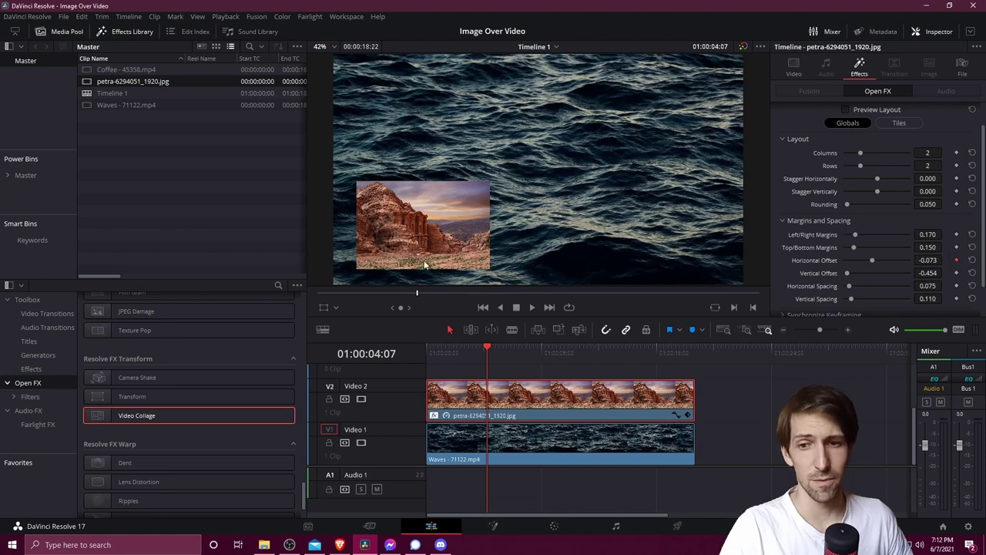
# - Keyframe Horizontal Offset at -0.472 at the timeline start and play back the slide-in
pyautogui.press('Home')
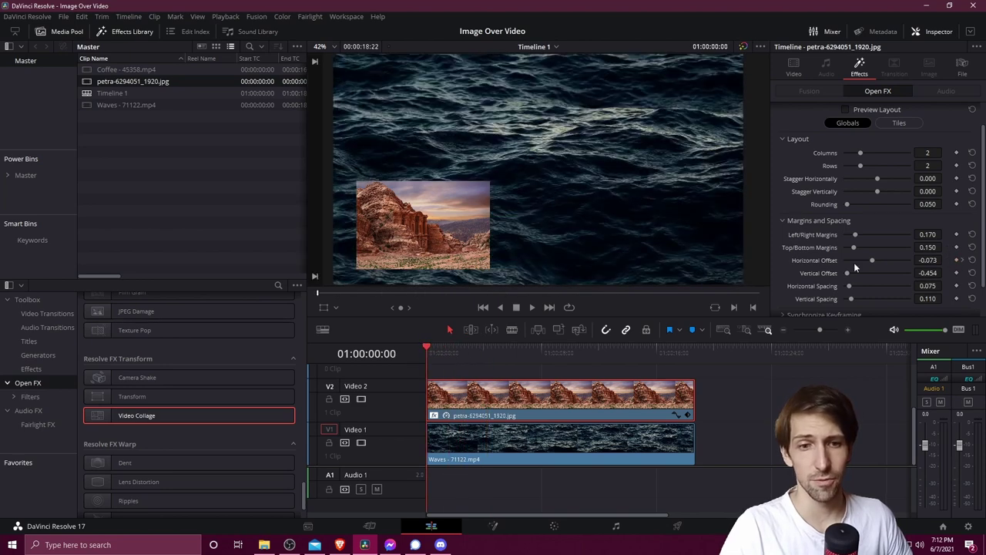
pyautogui.moveTo(929, 260); pyautogui.dragTo(895, 261)
pyautogui.press('space')
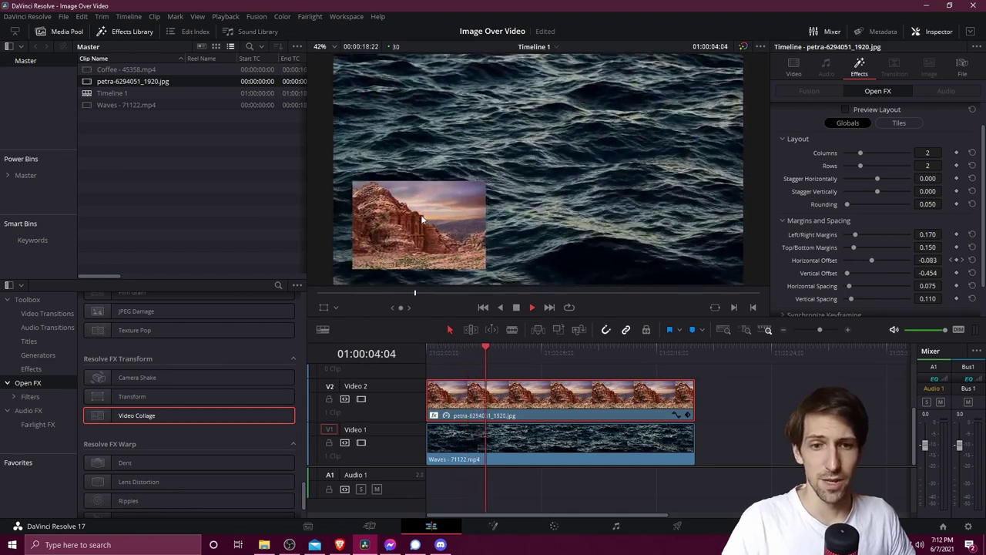
pyautogui.press('space')
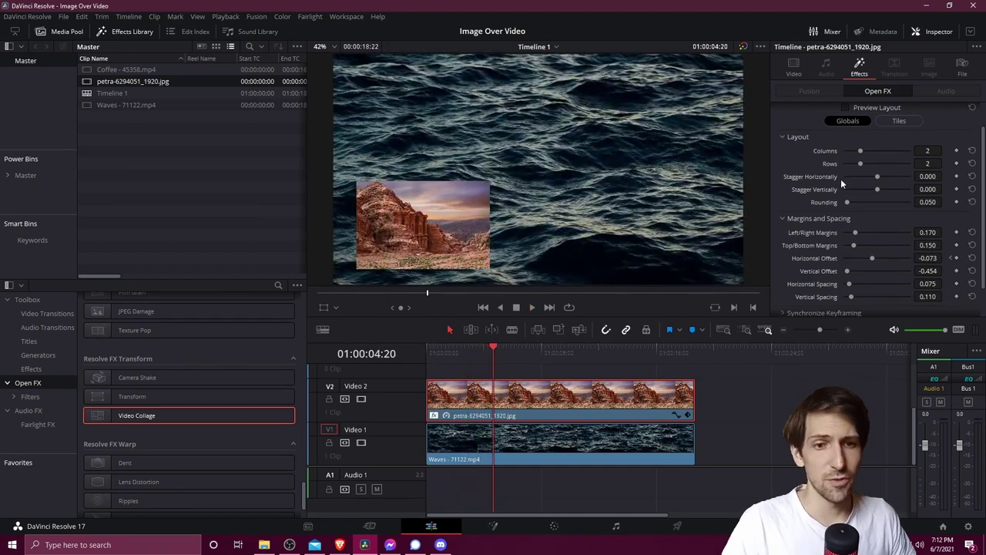
# - Test the Resize Content Zoom up and down, reset it to 1.000, and collapse Tile Styling
pyautogui.click(902, 121)
pyautogui.scroll(-2, 886, 174)
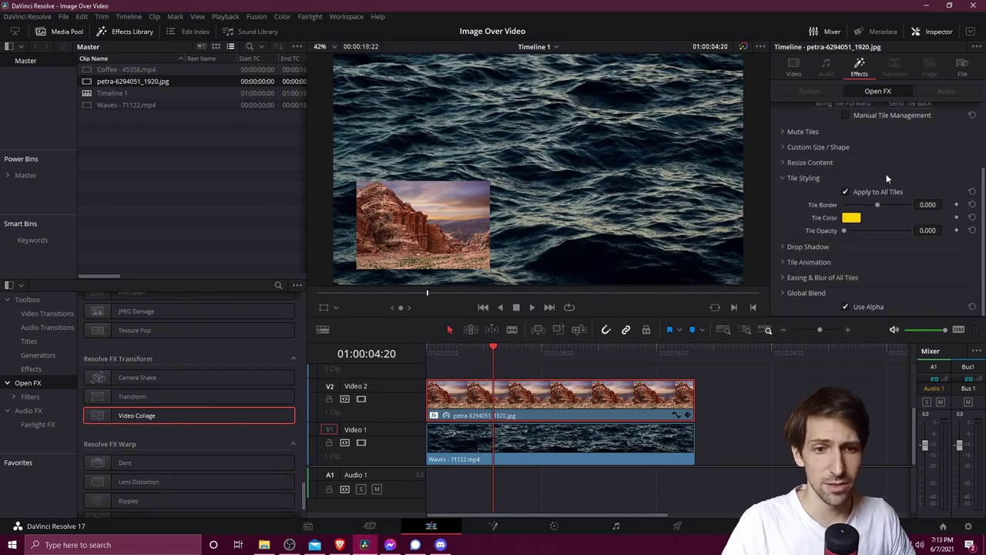
pyautogui.click(810, 163)
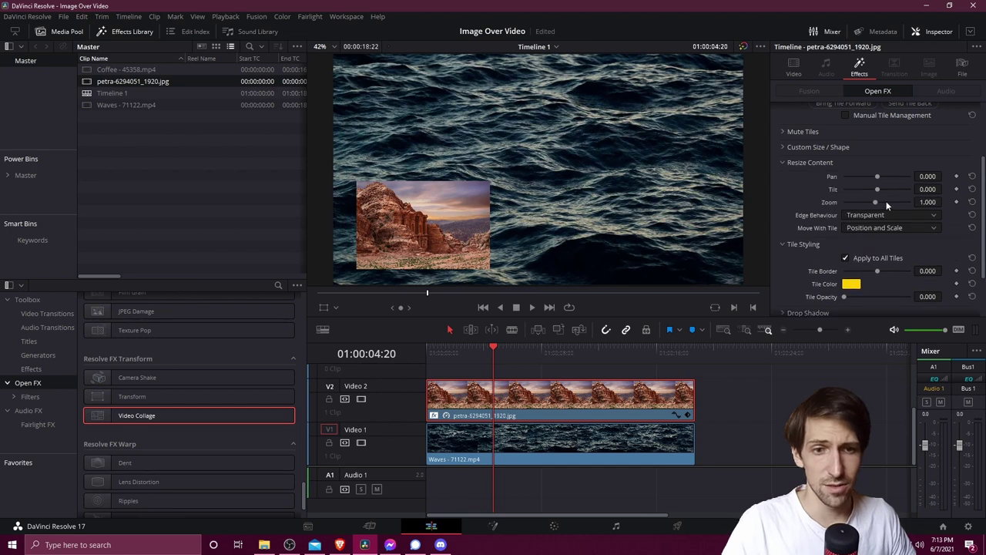
pyautogui.moveTo(875, 202); pyautogui.dragTo(844, 202)
pyautogui.moveTo(928, 201); pyautogui.dragTo(930, 202)
pyautogui.click(971, 202)
pyautogui.click(961, 238)
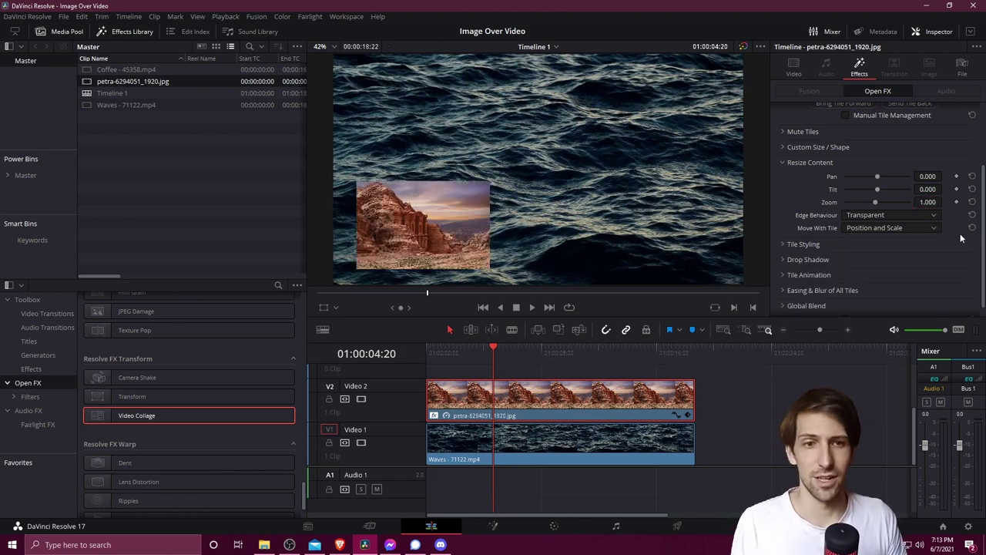
pyautogui.scroll(3, 917, 175)
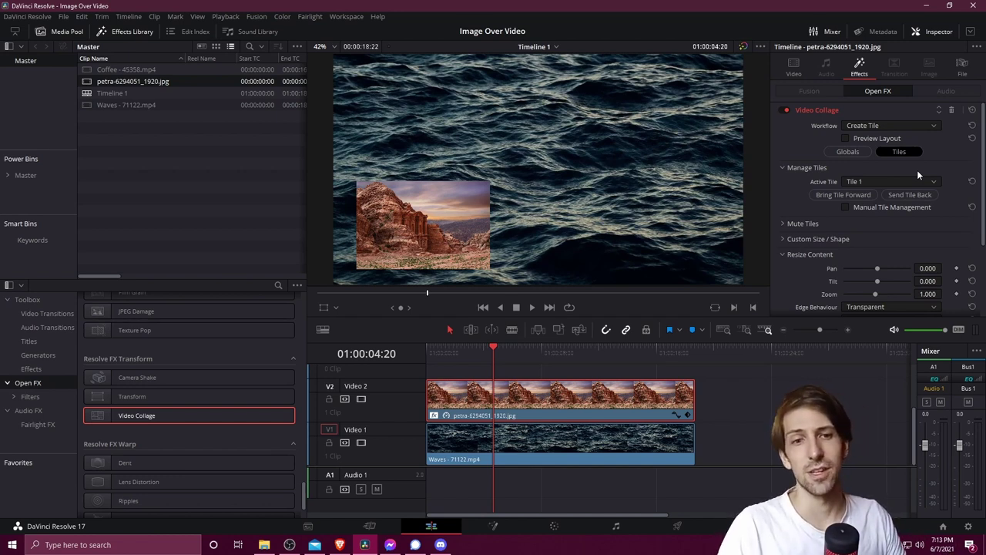
# - Reset the Globals Horizontal Offset and Vertical Offset to 0.000
pyautogui.click(848, 151)
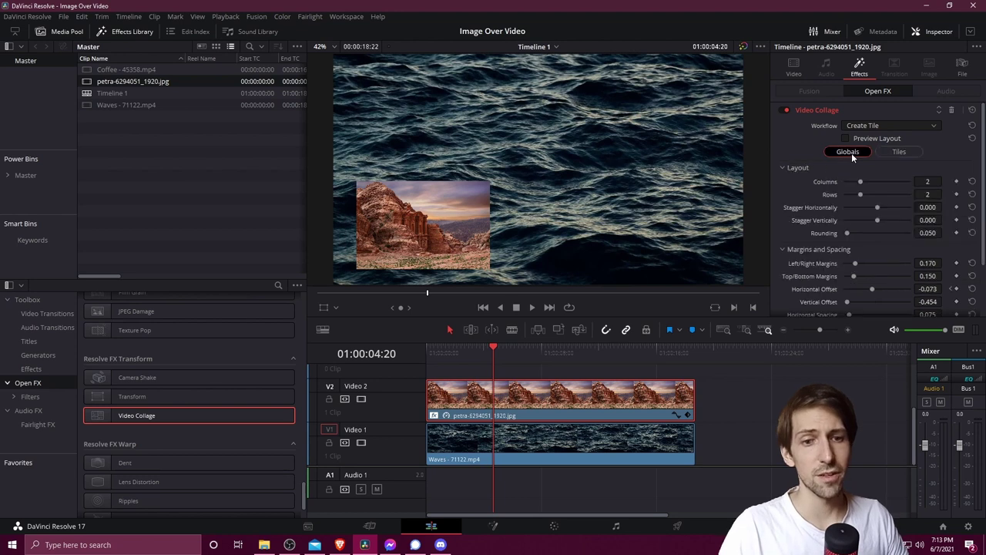
pyautogui.scroll(-1, 852, 154)
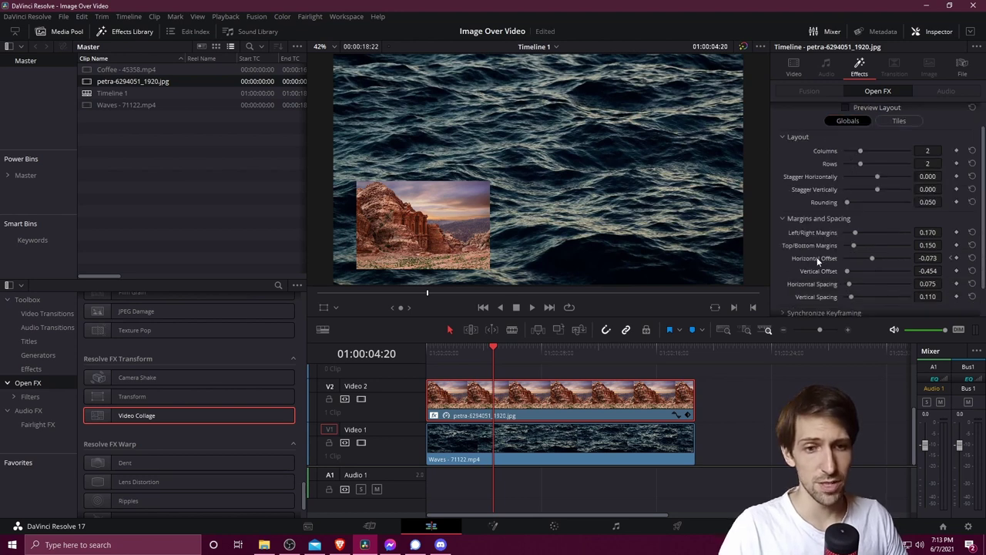
pyautogui.click(972, 258)
pyautogui.click(973, 271)
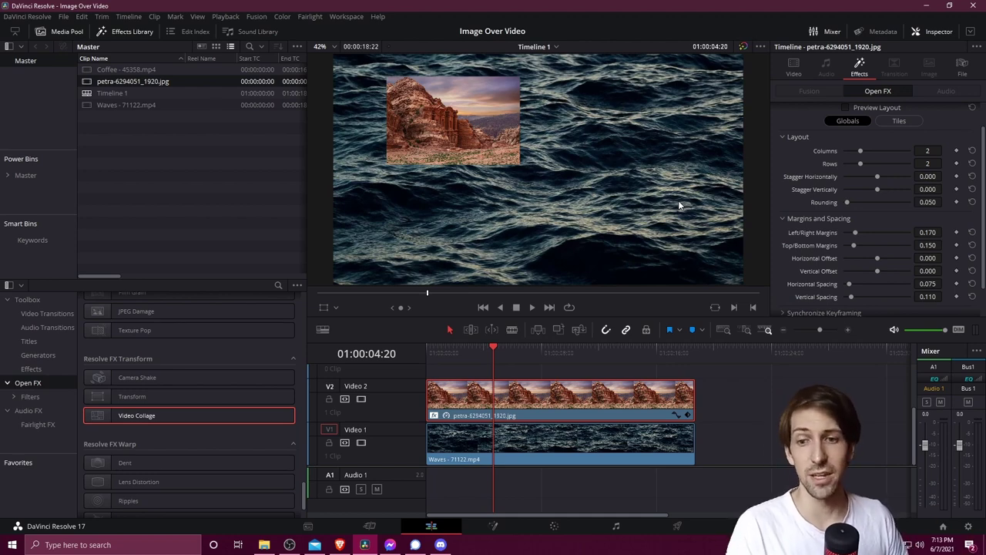
# - Enlarge the timeline and place petra-6294051_1920.jpg on Video 3, stretched to match the clips below
pyautogui.moveTo(606, 318); pyautogui.dragTo(606, 237)
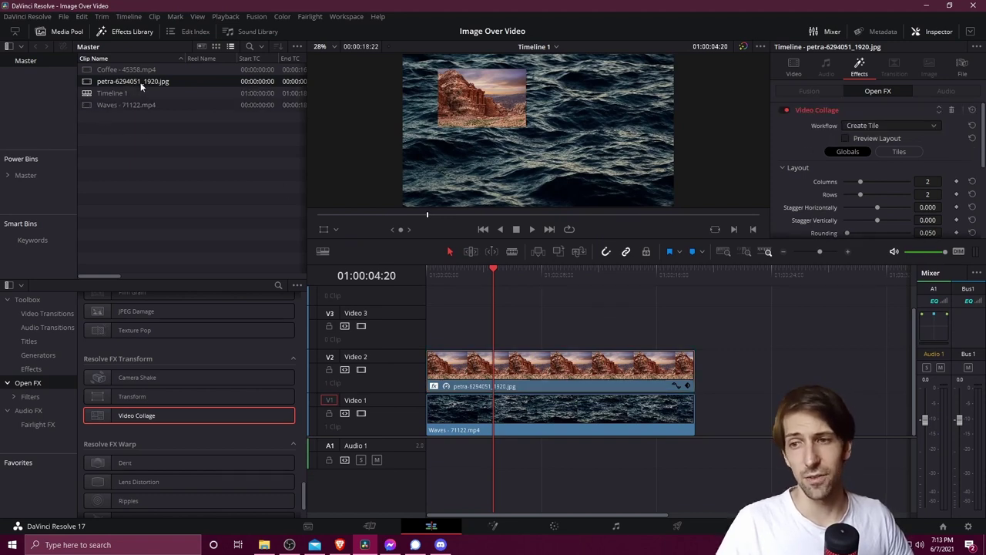
pyautogui.moveTo(141, 82); pyautogui.dragTo(432, 319)
pyautogui.moveTo(494, 325); pyautogui.dragTo(689, 327)
pyautogui.scroll(2, 727, 336)
pyautogui.press('Home')
pyautogui.click(624, 345)
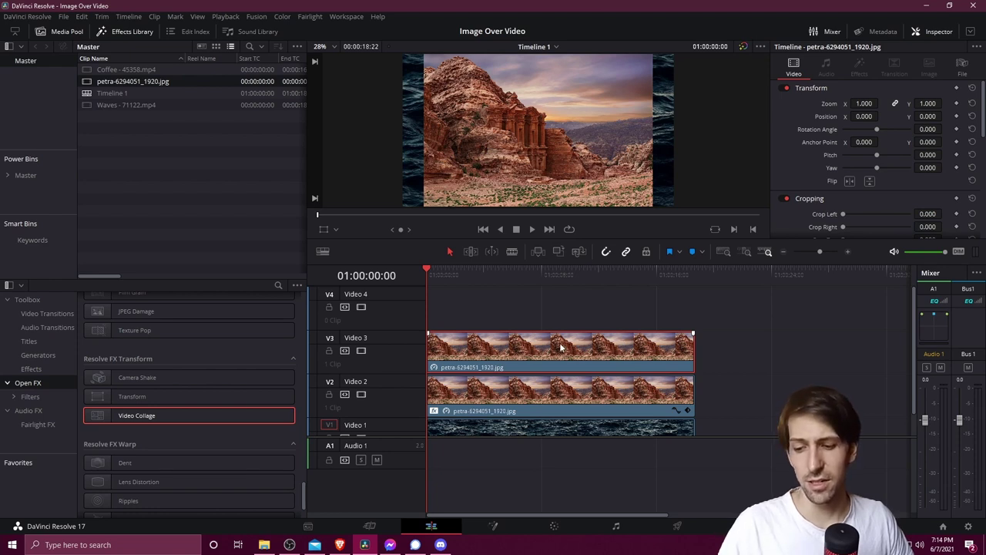
pyautogui.click(705, 287)
pyautogui.click(696, 275)
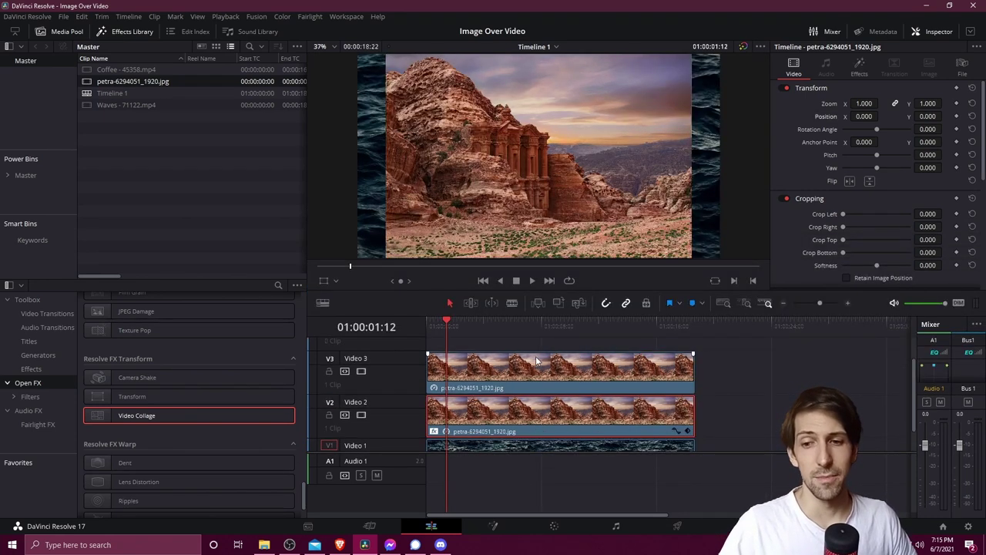
# - Paste only the V2 clip's Video Collage plugin onto the Video 3 Petra clip with Paste Attributes
pyautogui.click(866, 69)
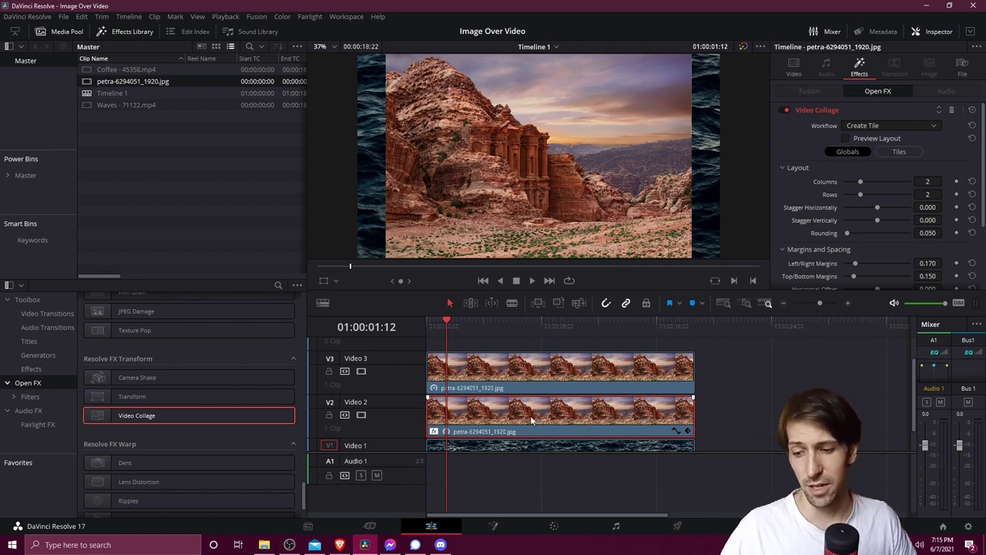
pyautogui.click(542, 375)
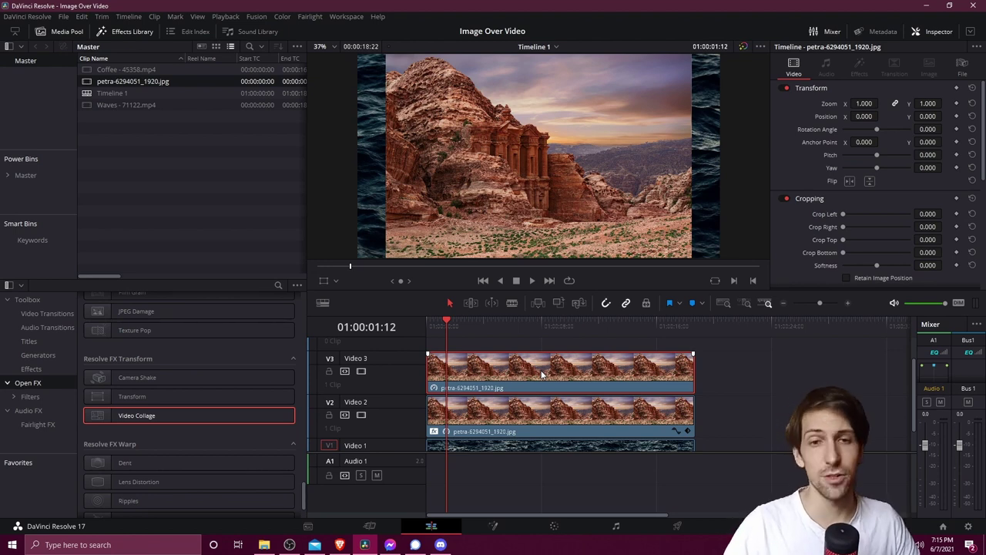
pyautogui.hotkey('alt', 'v')
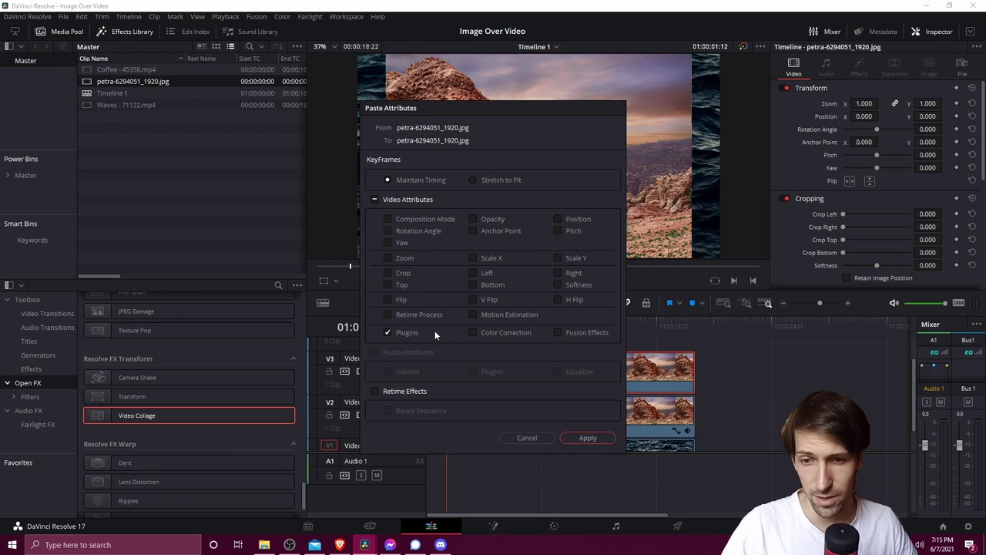
pyautogui.click(588, 438)
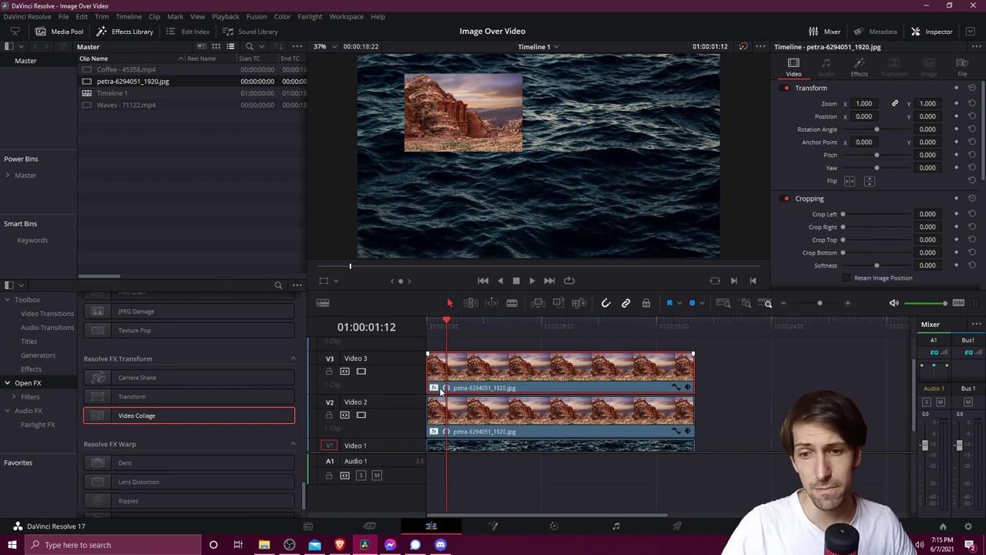
# - Set the Video 3 clip's collage Active Tile to Tile 2
pyautogui.click(855, 75)
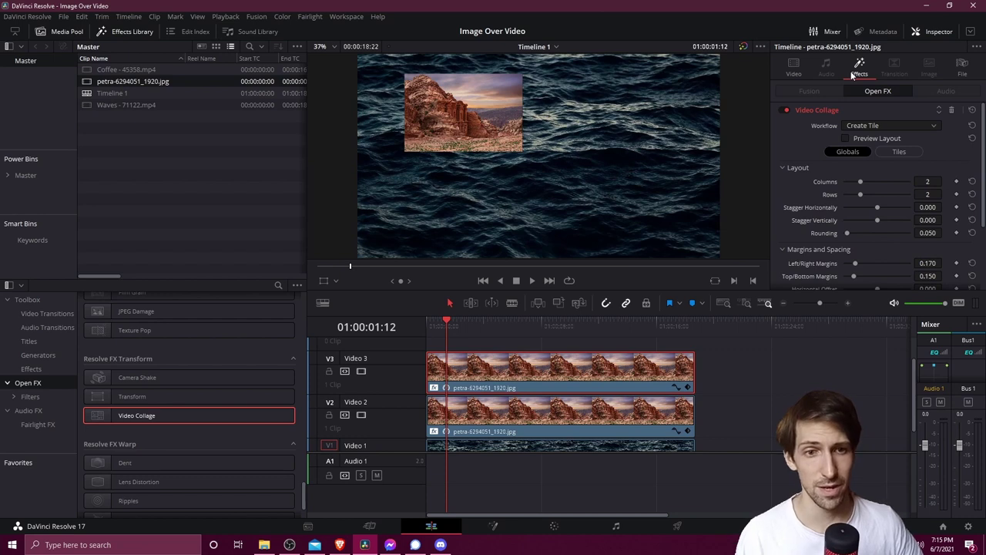
pyautogui.scroll(-1, 893, 105)
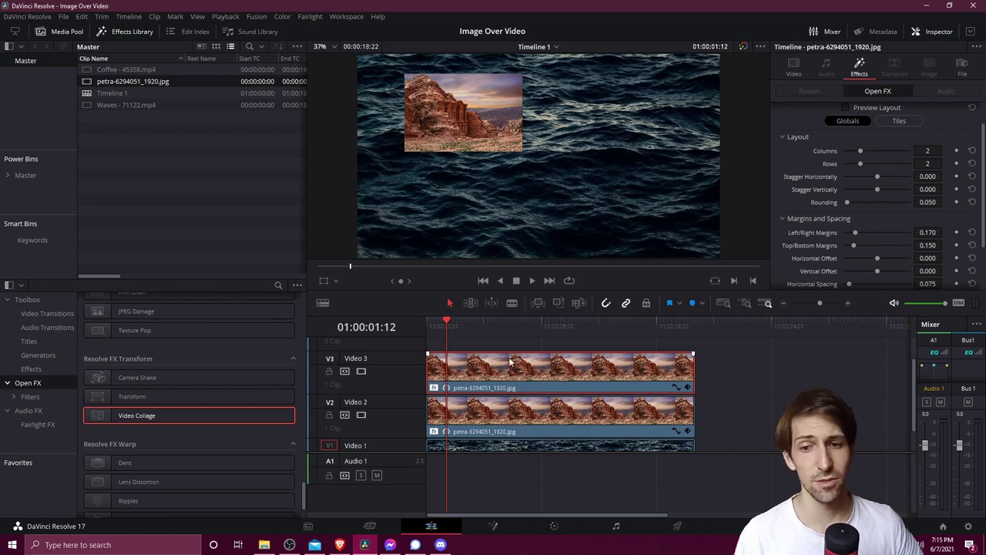
pyautogui.scroll(2, 817, 164)
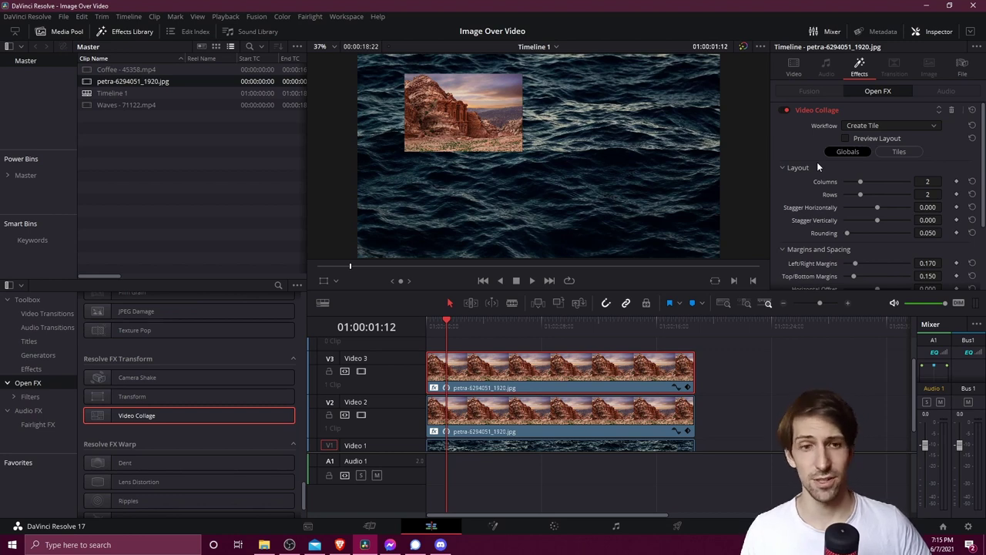
pyautogui.click(916, 153)
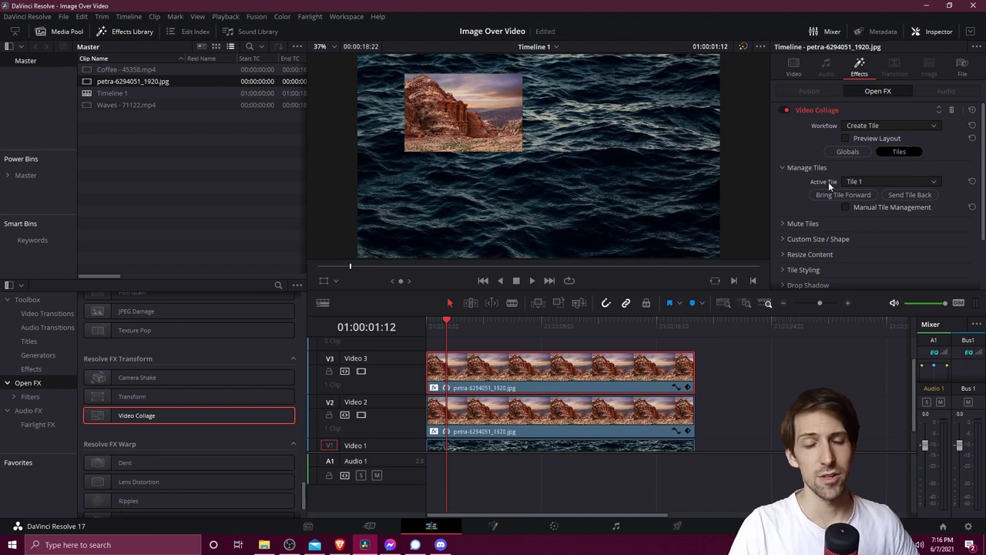
pyautogui.click(859, 182)
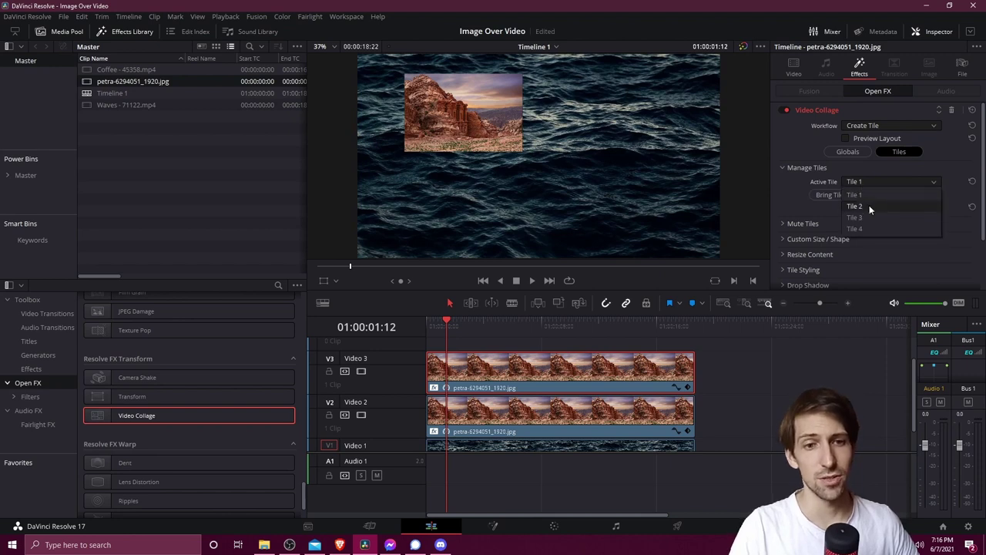
pyautogui.click(869, 205)
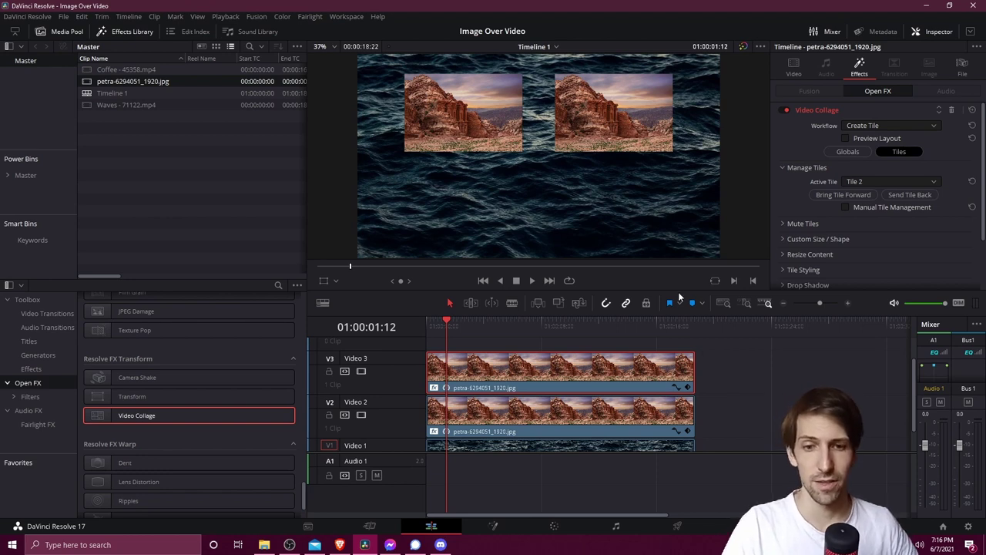
# - Add petra-6294051_1920.jpg on Video 4 and trim its end to finish with the clips below
pyautogui.moveTo(679, 291); pyautogui.dragTo(680, 280)
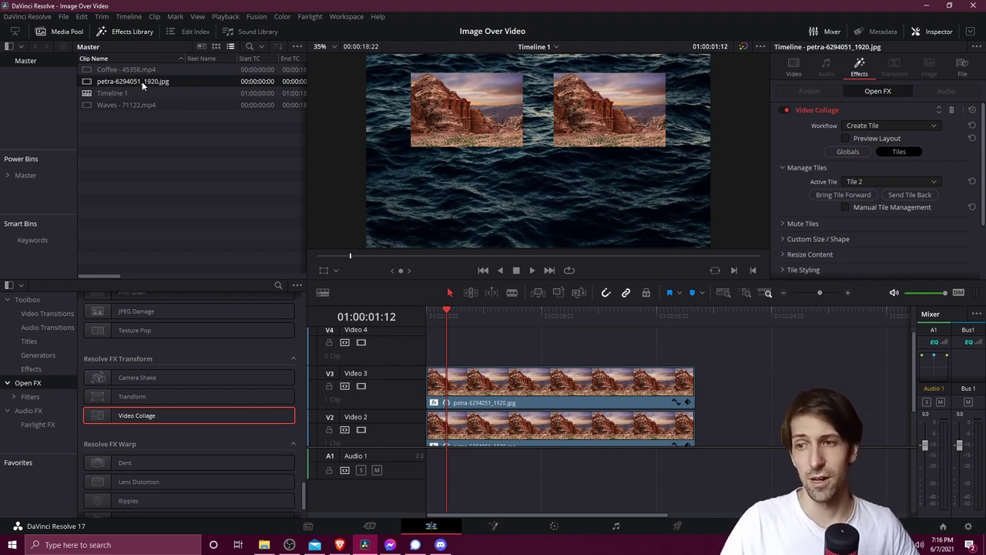
pyautogui.moveTo(142, 81); pyautogui.dragTo(432, 350)
pyautogui.click(432, 351)
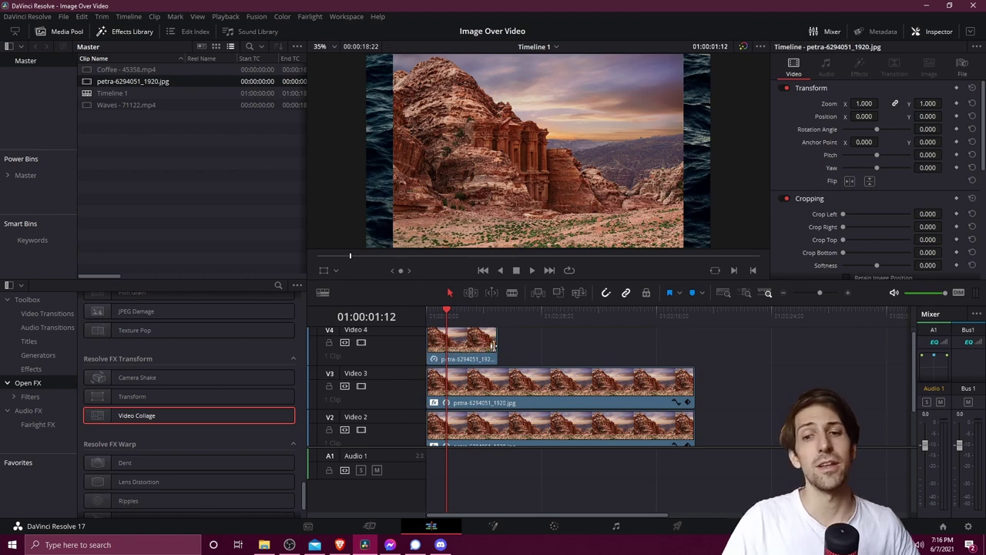
pyautogui.moveTo(493, 345); pyautogui.dragTo(693, 345)
pyautogui.scroll(-2, 671, 433)
pyautogui.scroll(2, 671, 433)
pyautogui.hotkey('ctrl', 'z')
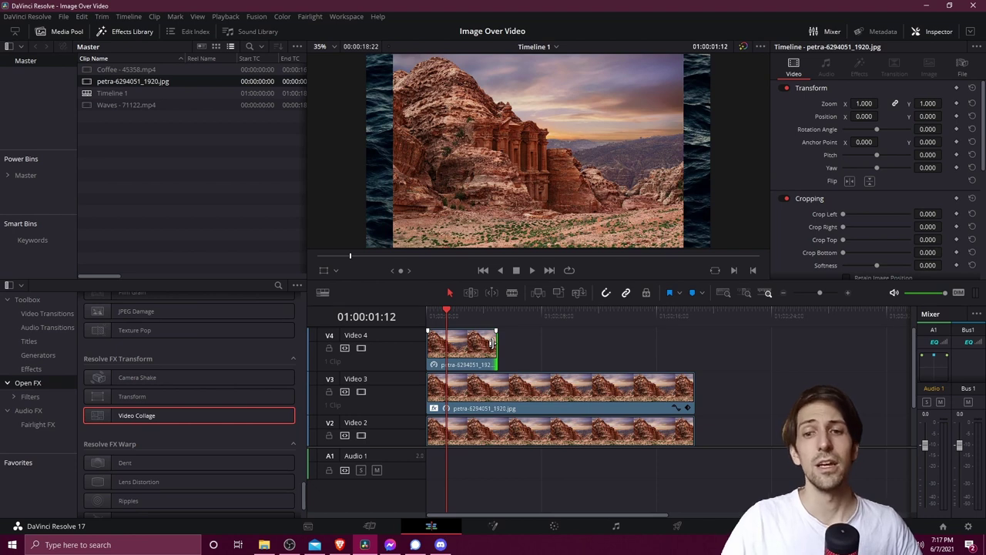
pyautogui.moveTo(492, 343); pyautogui.dragTo(688, 344)
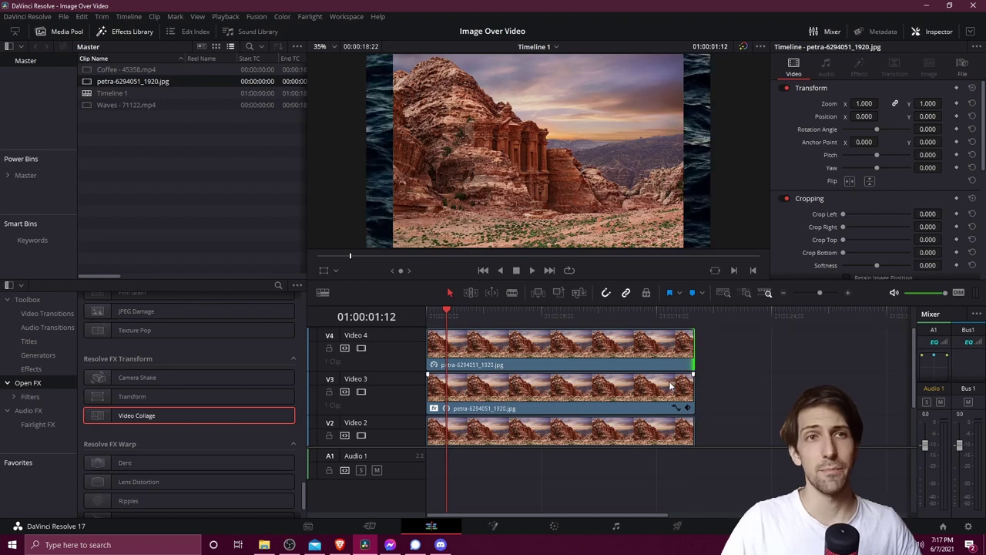
pyautogui.click(564, 391)
pyautogui.scroll(-2, 565, 392)
# - Paste the Video Collage plugin onto the Video 4 Petra clip using Paste Attributes
pyautogui.scroll(-1, 565, 394)
pyautogui.click(527, 399)
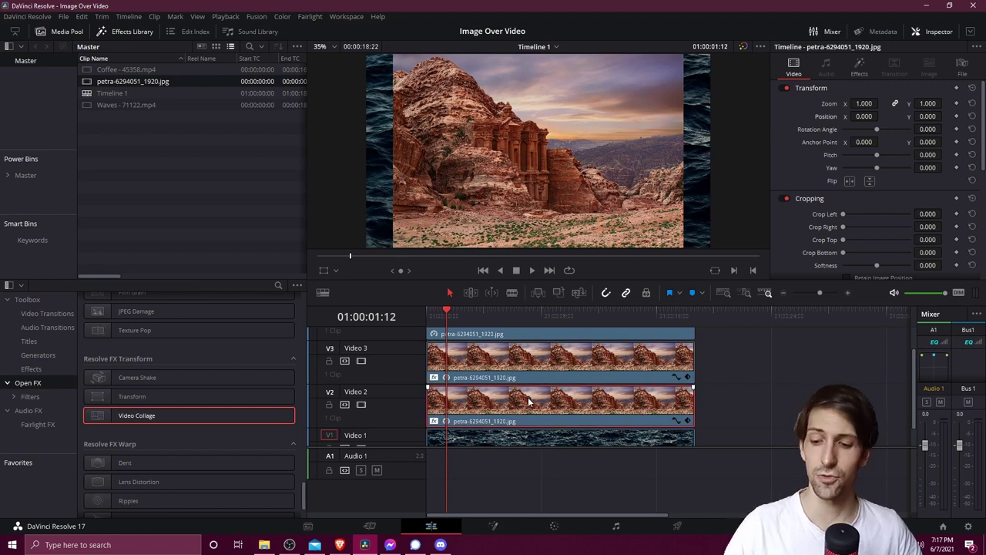
pyautogui.scroll(3, 533, 389)
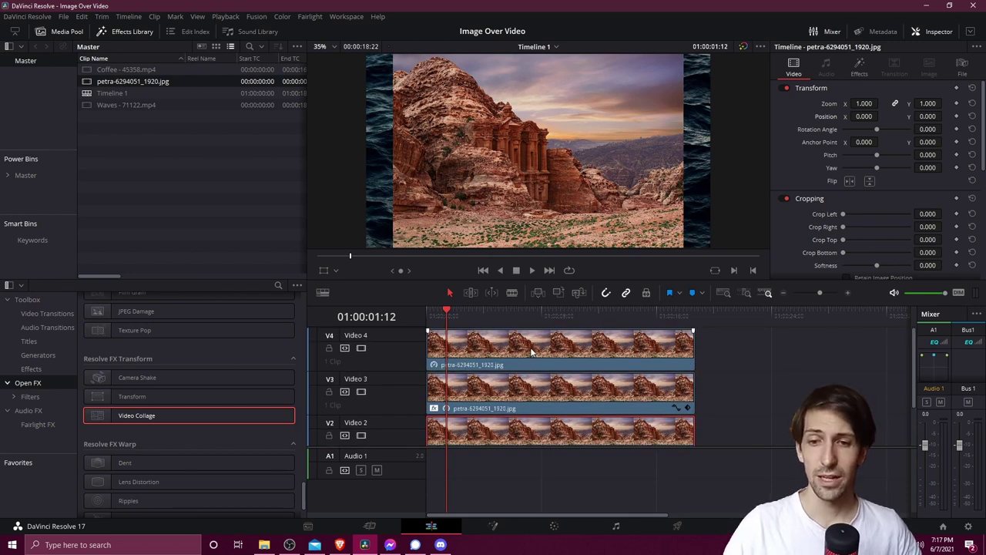
pyautogui.click(531, 352)
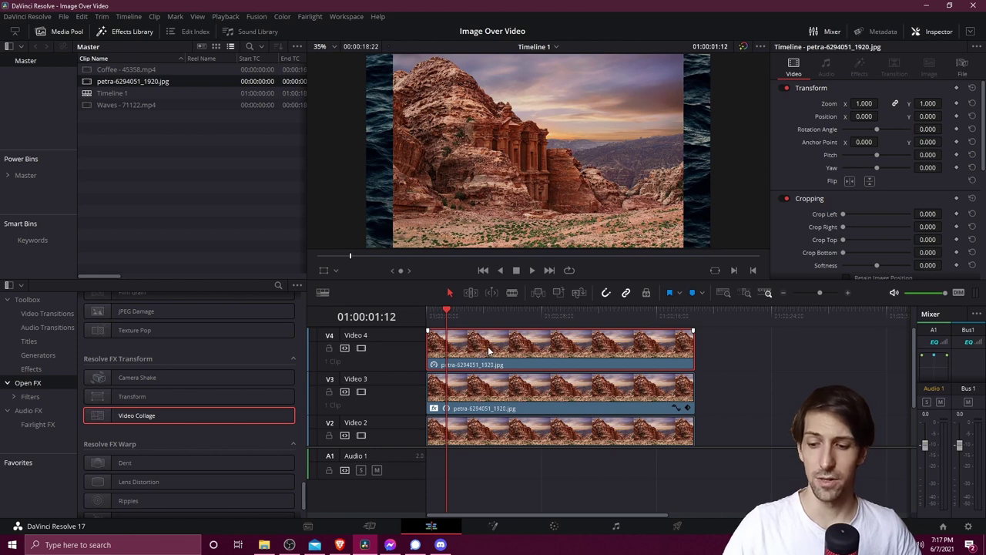
pyautogui.hotkey('alt', 'v')
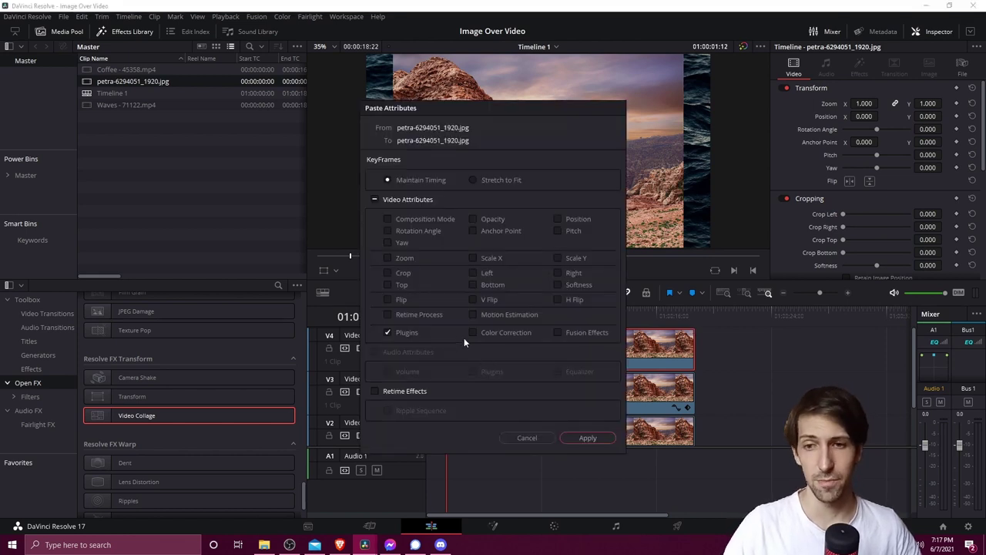
pyautogui.click(596, 443)
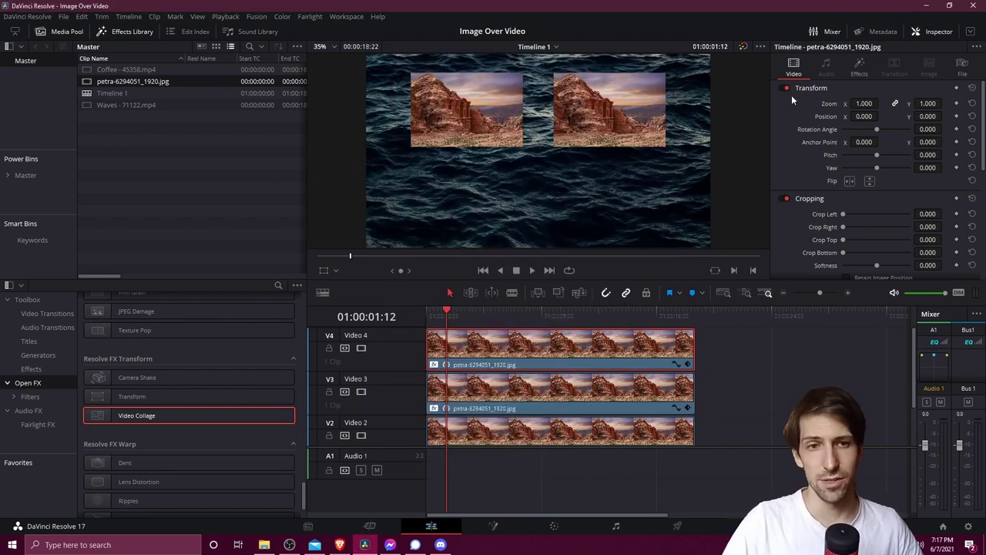
# - Set the Video 4 clip's collage Active Tile to Tile 3
pyautogui.click(859, 68)
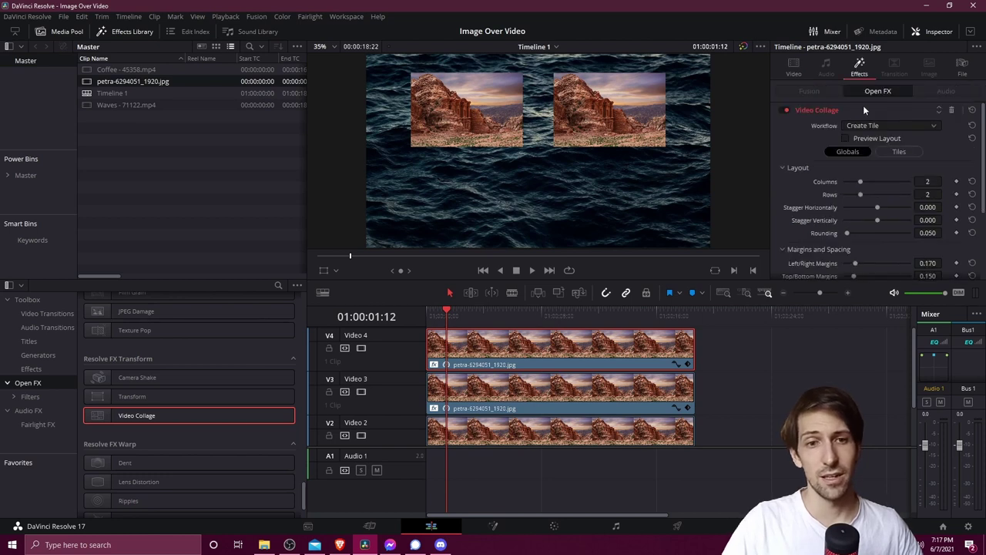
pyautogui.click(901, 152)
pyautogui.click(887, 184)
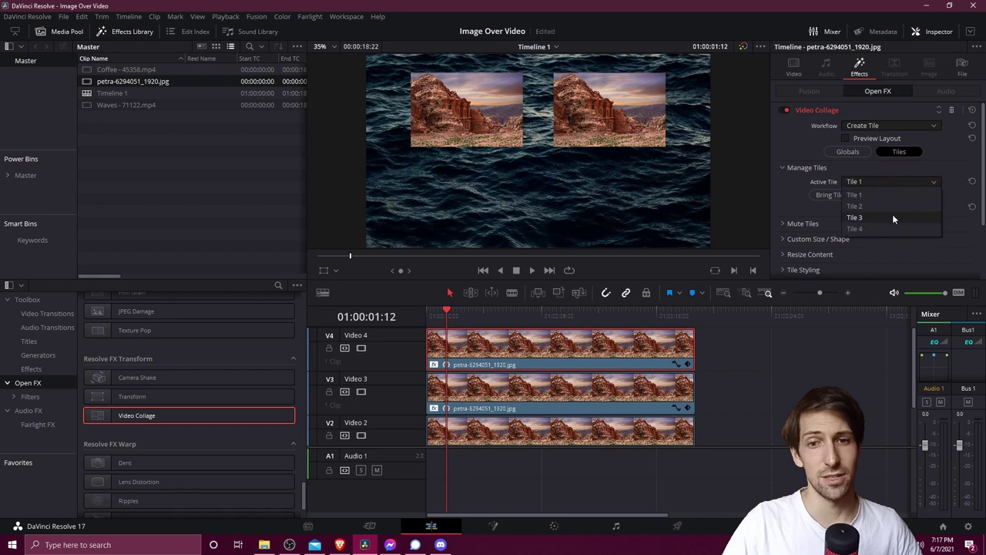
pyautogui.click(892, 215)
pyautogui.moveTo(409, 449); pyautogui.dragTo(409, 504)
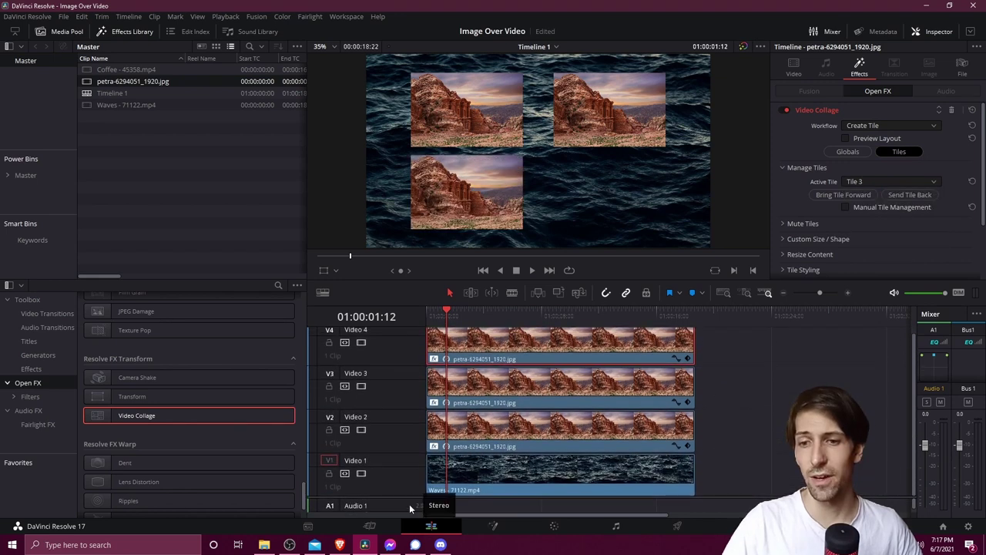
# - Add a Video 5 track and place a fourth Petra image on it
pyautogui.rightClick(384, 331)
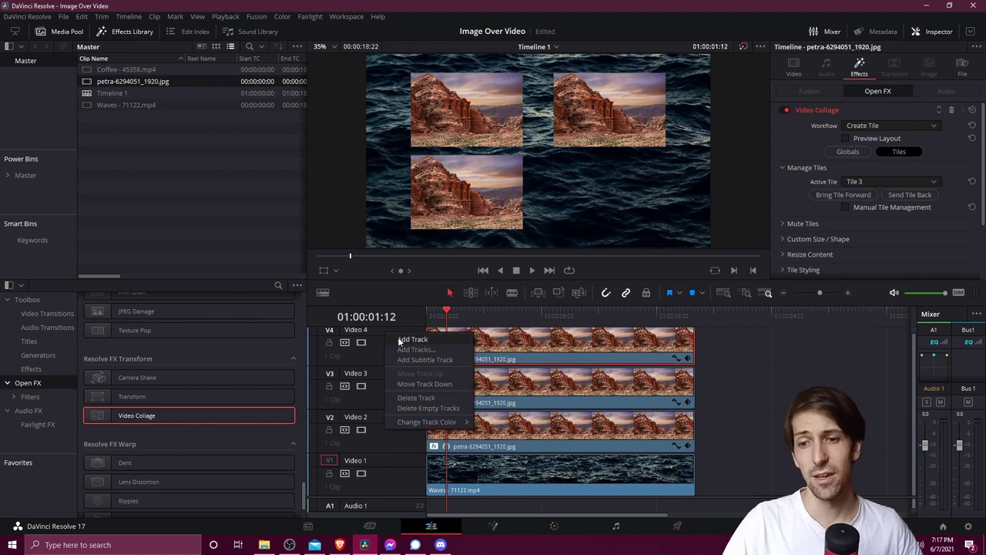
pyautogui.click(413, 339)
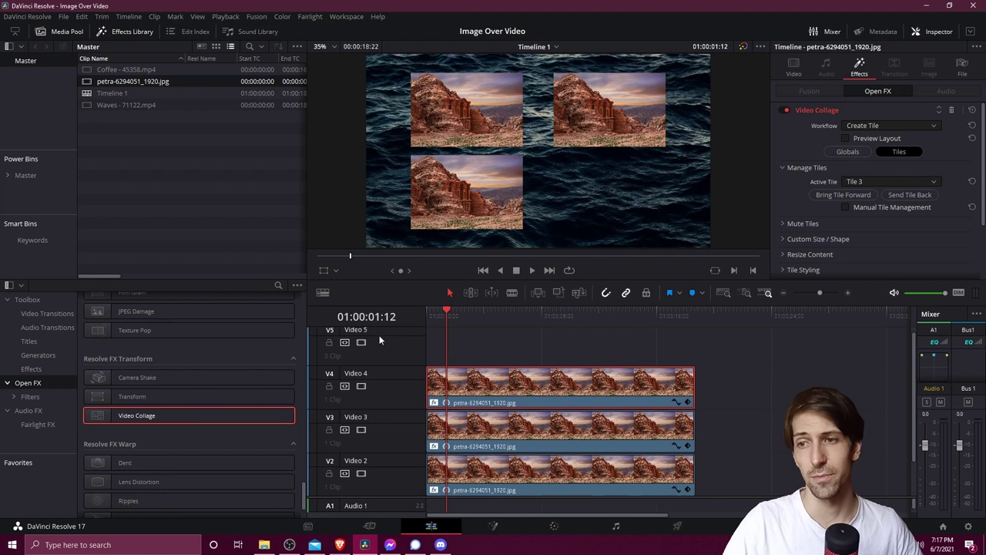
pyautogui.moveTo(141, 82); pyautogui.dragTo(691, 349)
# - Copy the V4 clip and paste only its Video Collage plugin onto the V5 clip
pyautogui.click(637, 397)
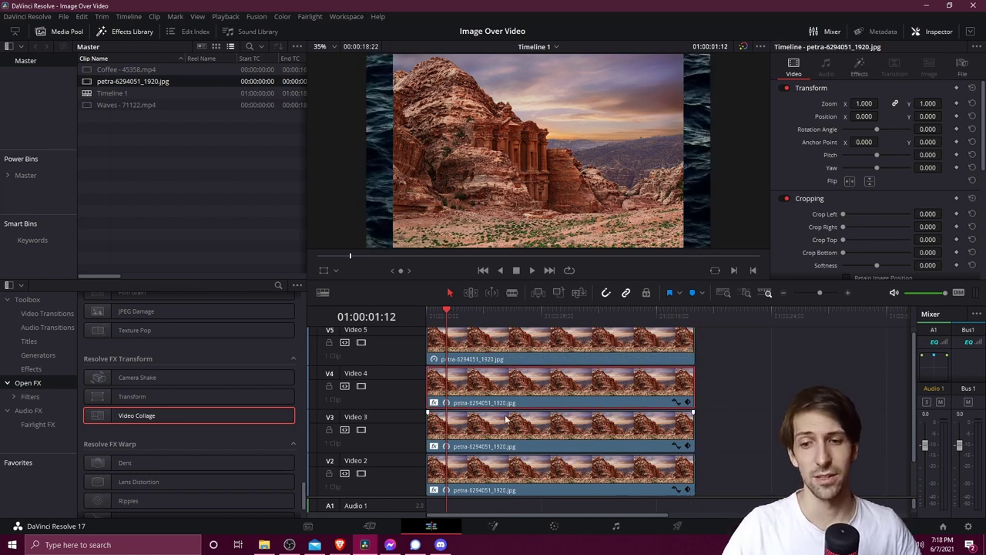
pyautogui.click(500, 350)
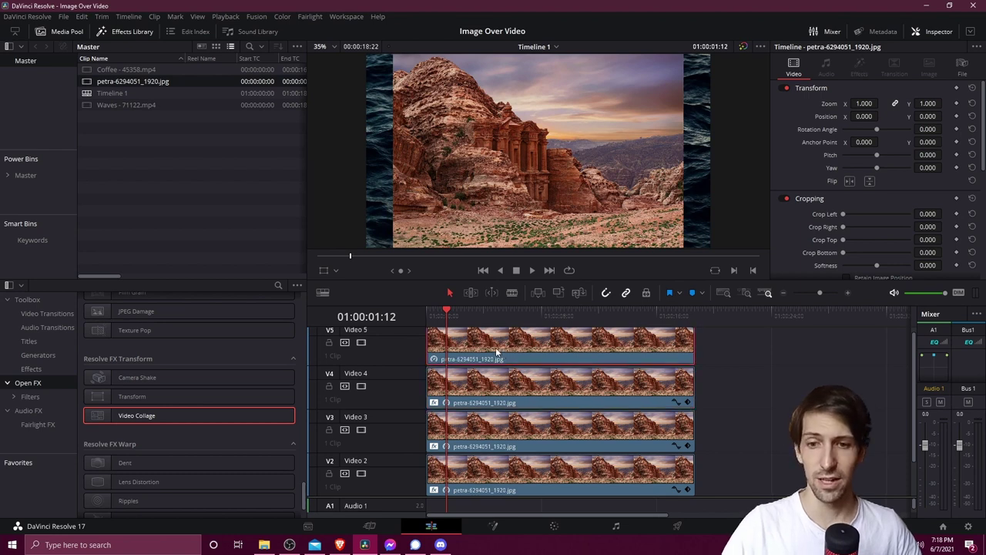
pyautogui.hotkey('alt', 'v')
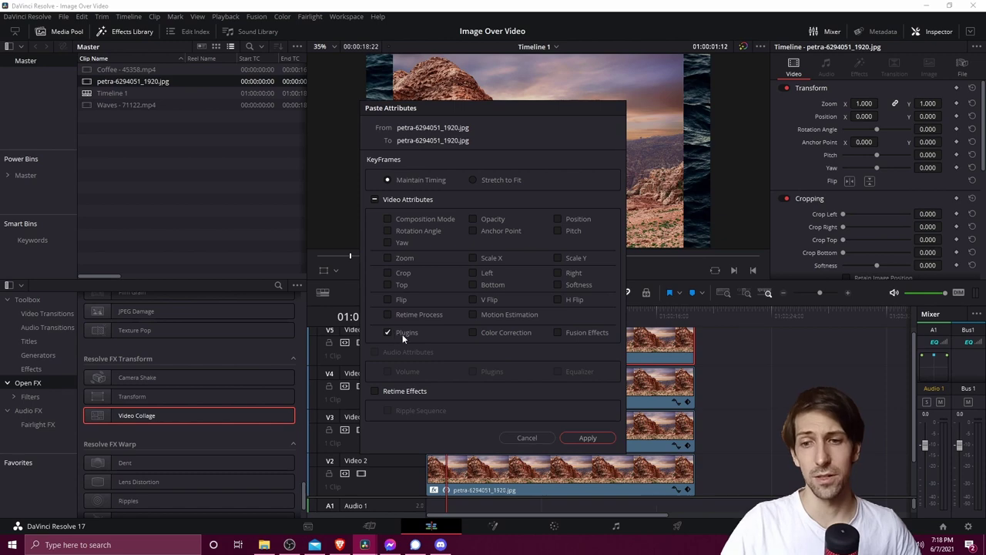
pyautogui.click(589, 438)
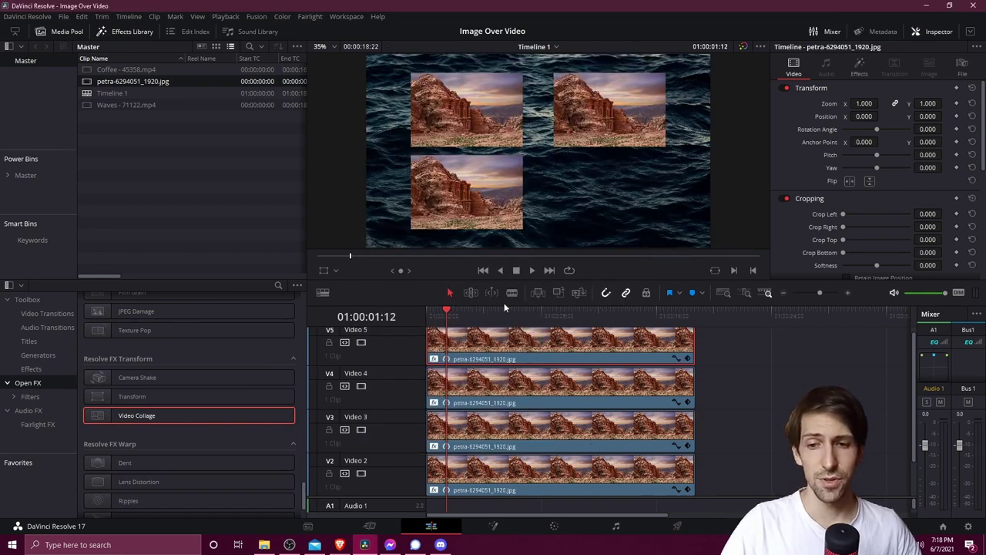
# - Set the V5 clip's Video Collage Active Tile to Tile 4 in the Inspector
pyautogui.click(858, 67)
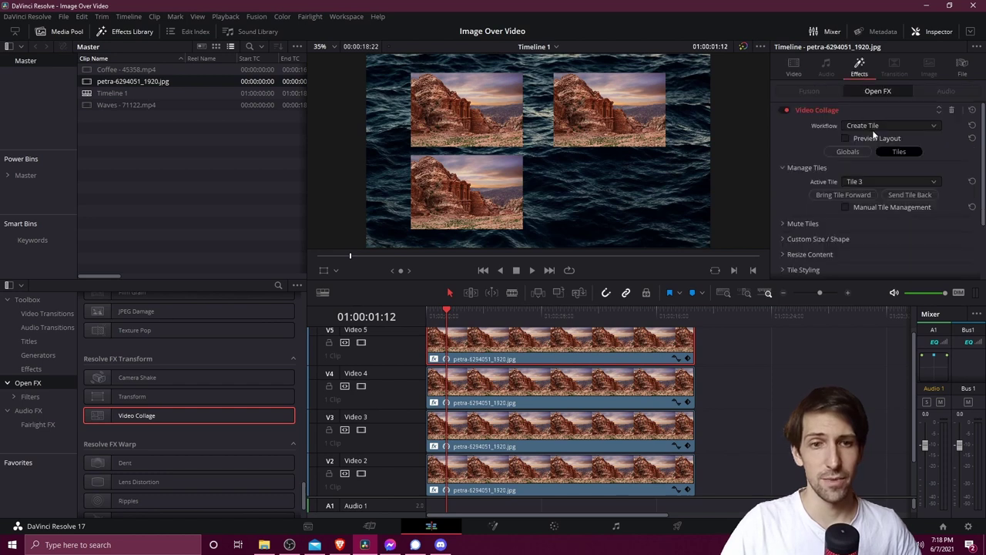
pyautogui.click(909, 181)
pyautogui.click(887, 228)
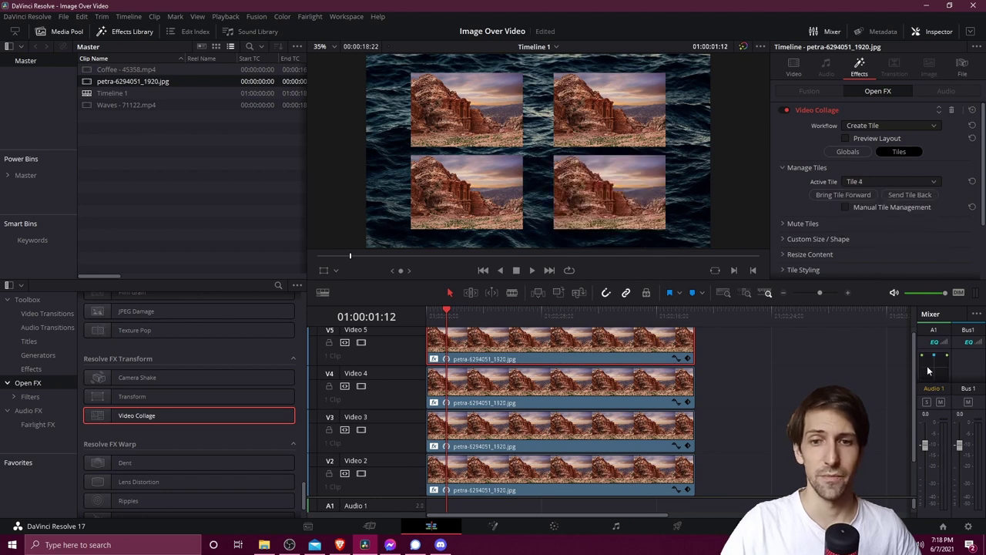